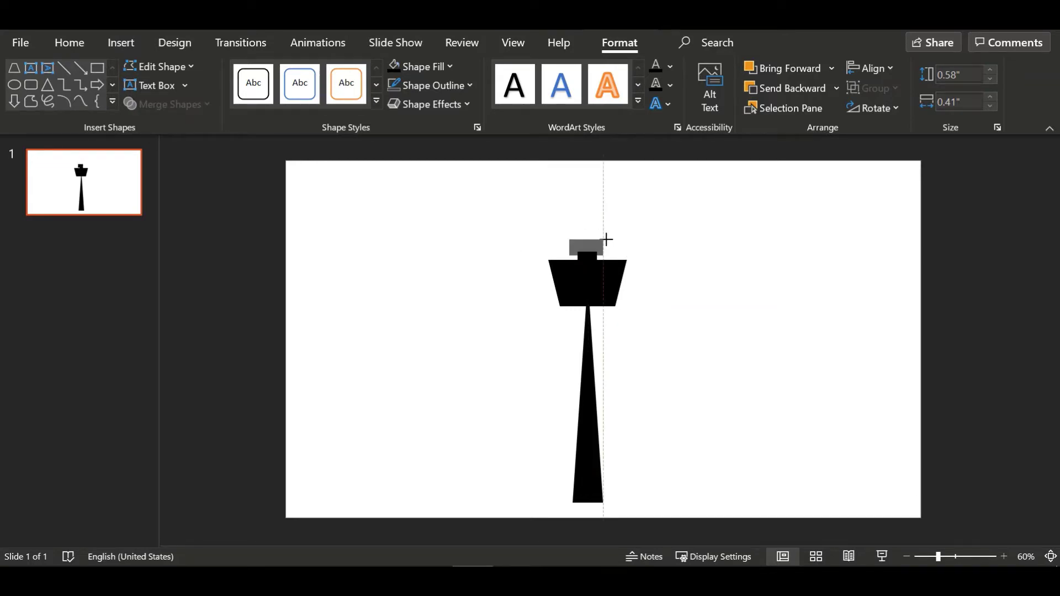
Resize the black block above the tower's head to about 0.8 inch wide by 0.34 inch tall and centre it over the neck.
left_click(688, 293)
left_click(605, 244)
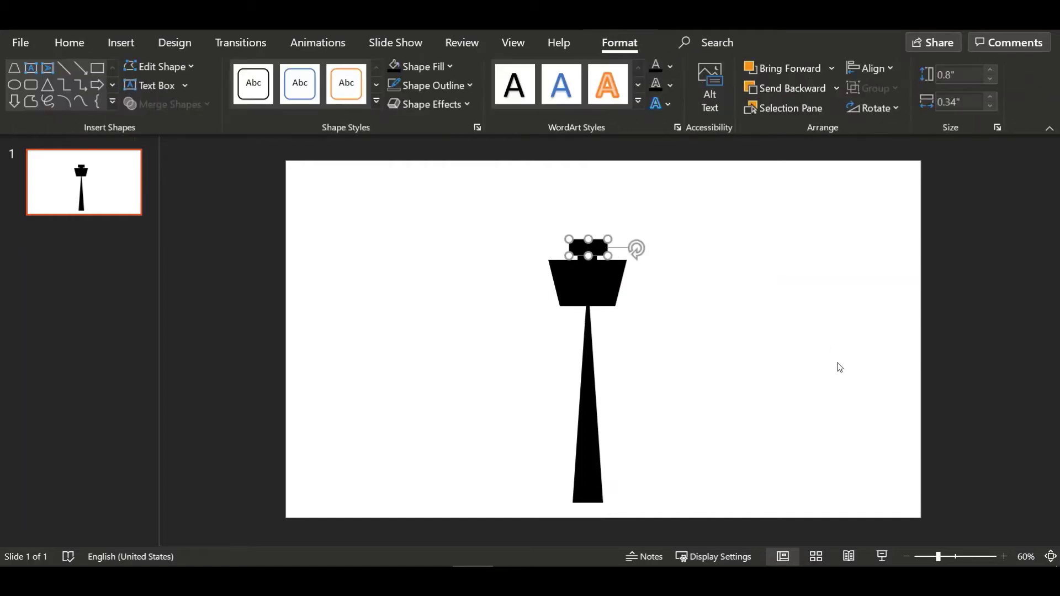
key("Left")
left_click(809, 368)
left_click(603, 255)
key("Right")
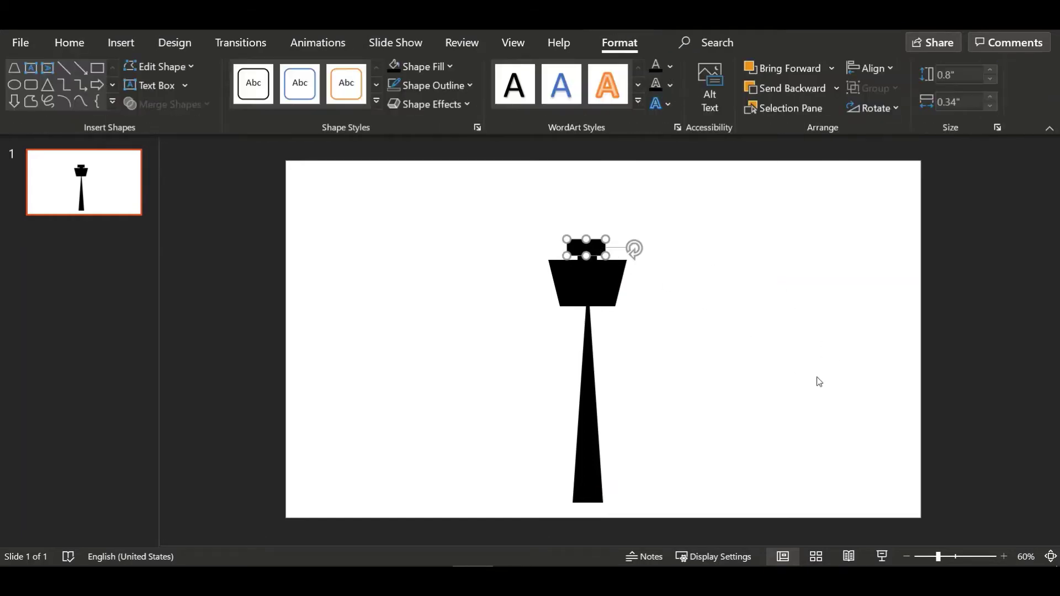
left_click(845, 386)
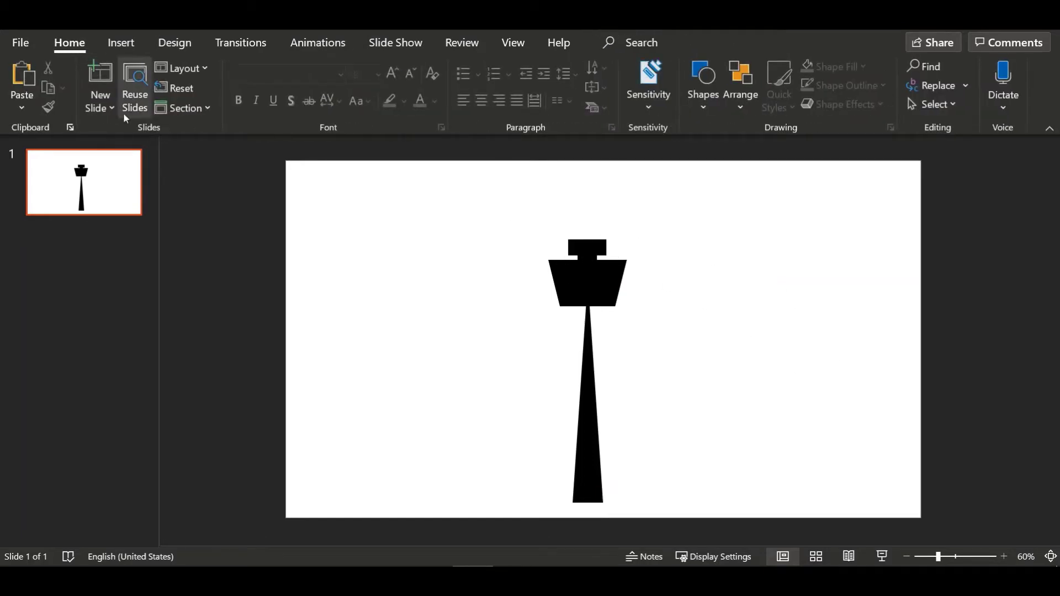
Draw a black triangular spire about 1.06 inches tall and 0.28 inch wide, centred on top of the tower.
left_click(703, 82)
left_click(828, 149)
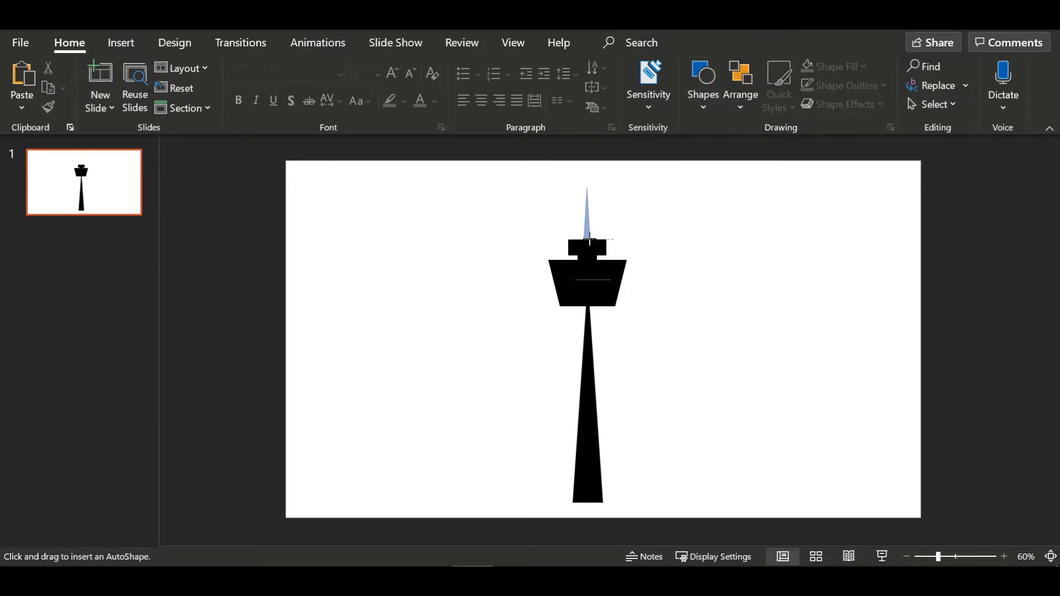
left_click_drag(592, 241, 598, 239)
left_click(620, 42)
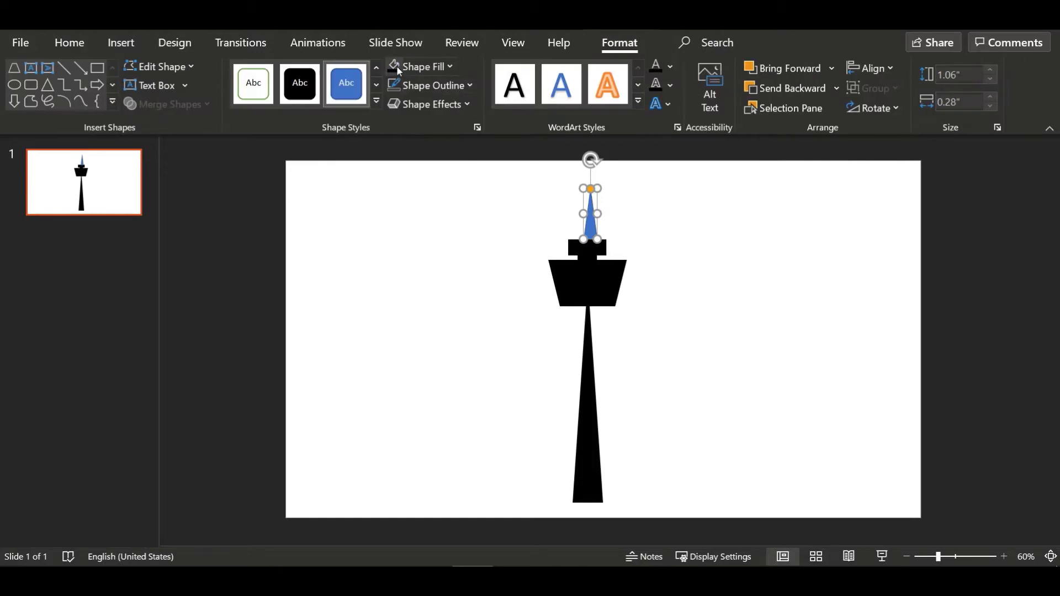
left_click(634, 211)
left_click(590, 215)
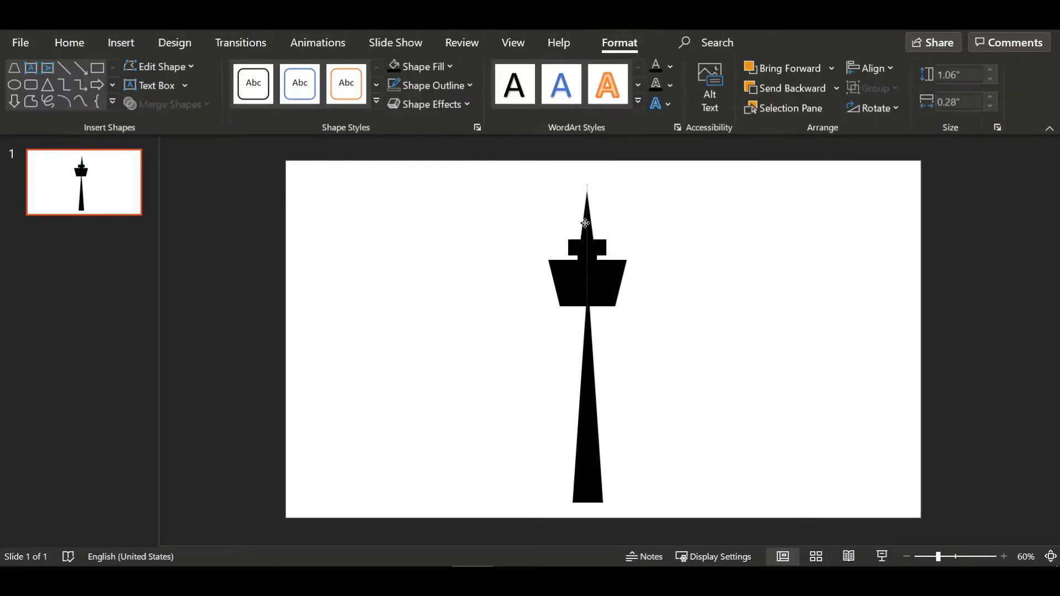
left_click(791, 321)
Group all the shapes of the tower into one object.
left_click_drag(504, 170, 694, 515)
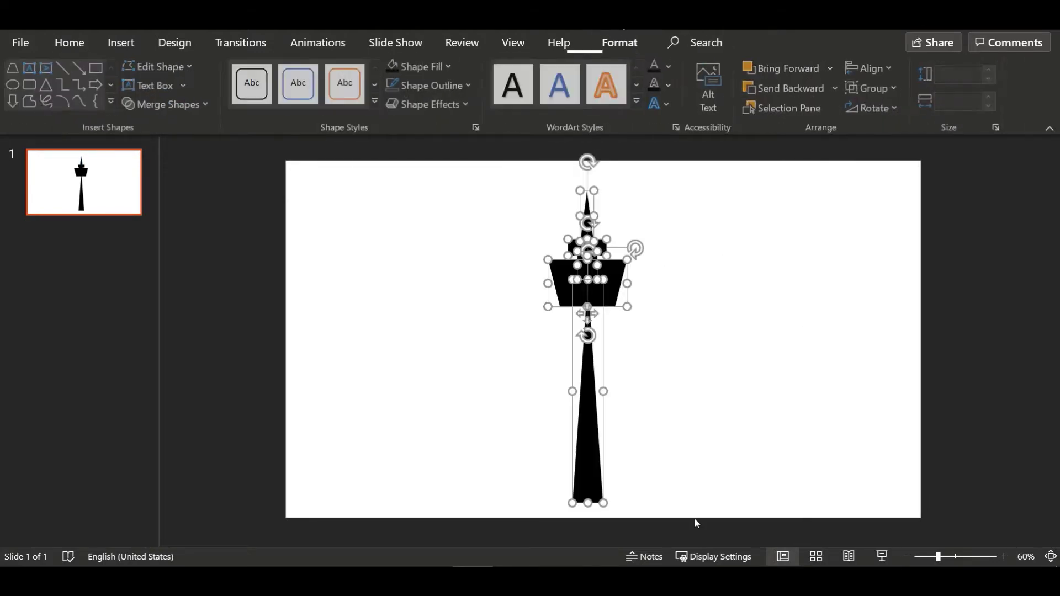
right_click(595, 288)
left_click(753, 310)
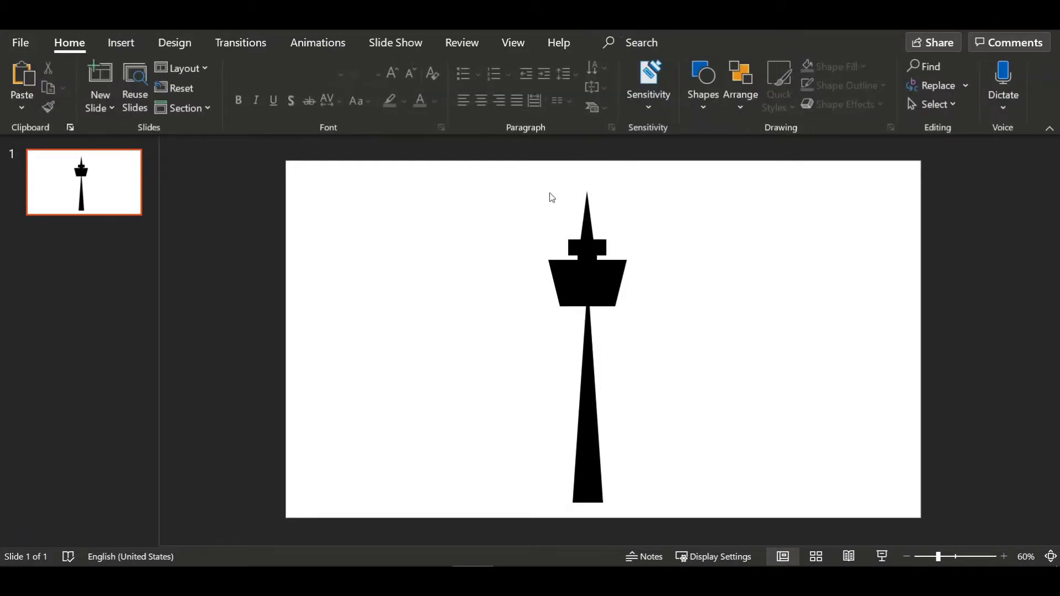
key("ctrl+a")
right_click(588, 250)
left_click(780, 303)
key("ctrl+a")
right_click(590, 462)
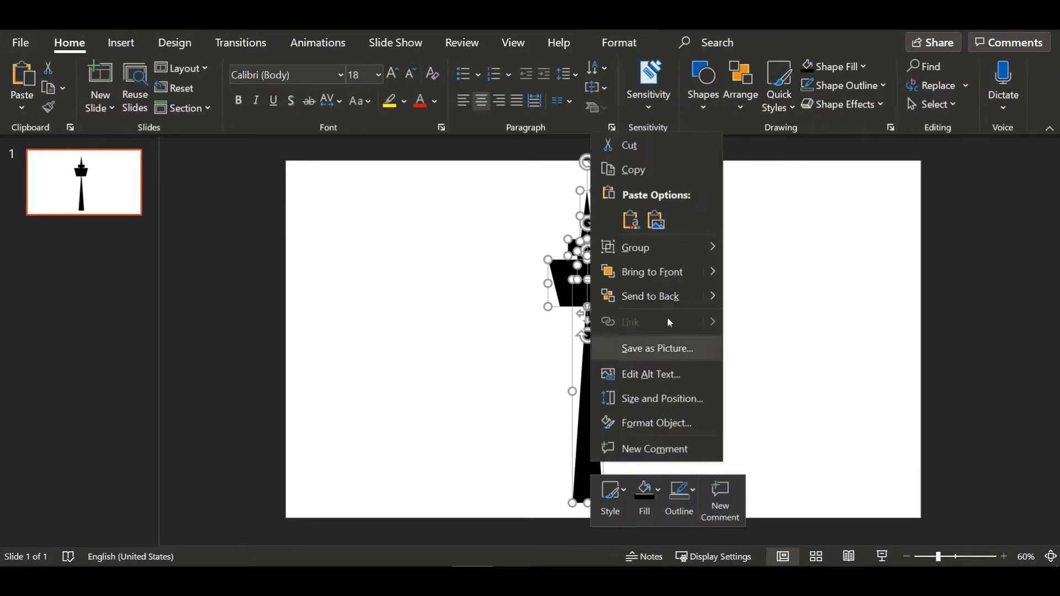
mouse_move(704, 246)
left_click(743, 246)
Shrink the grouped tower and move it to the lower-right corner of the slide.
left_click_drag(543, 186, 583, 316)
left_click_drag(611, 373, 729, 350)
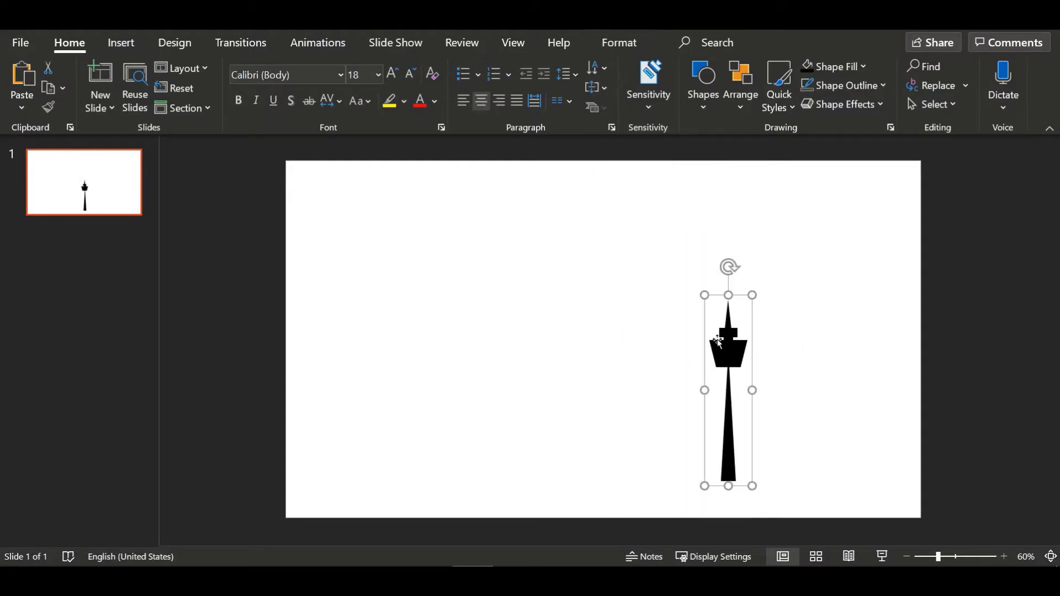
left_click_drag(703, 293, 710, 339)
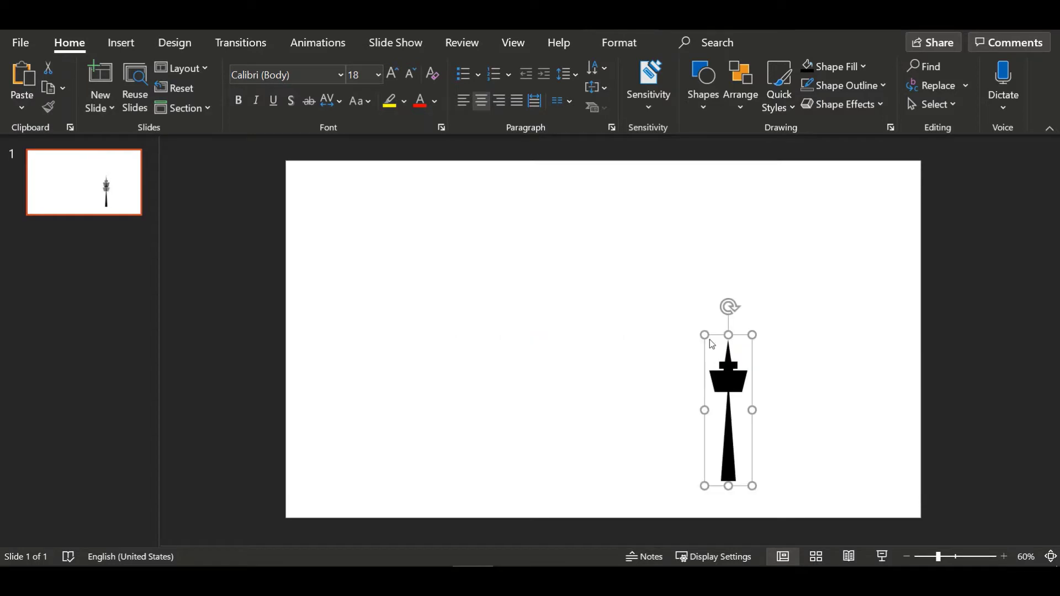
left_click(727, 428)
left_click_drag(726, 428, 729, 430)
left_click(793, 438)
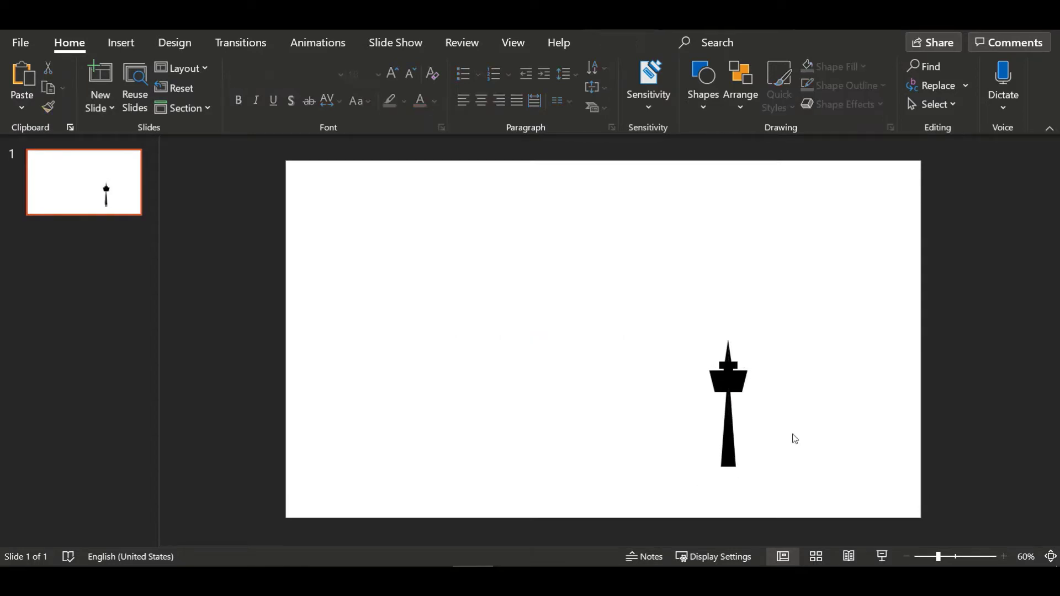
left_click(734, 380)
left_click_drag(734, 381, 853, 406)
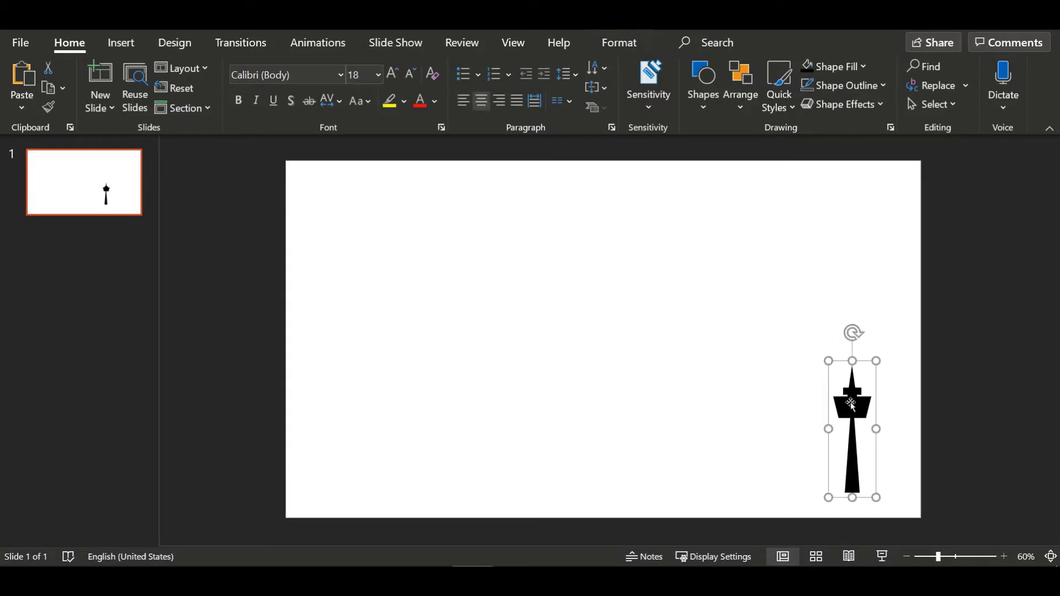
key("Escape")
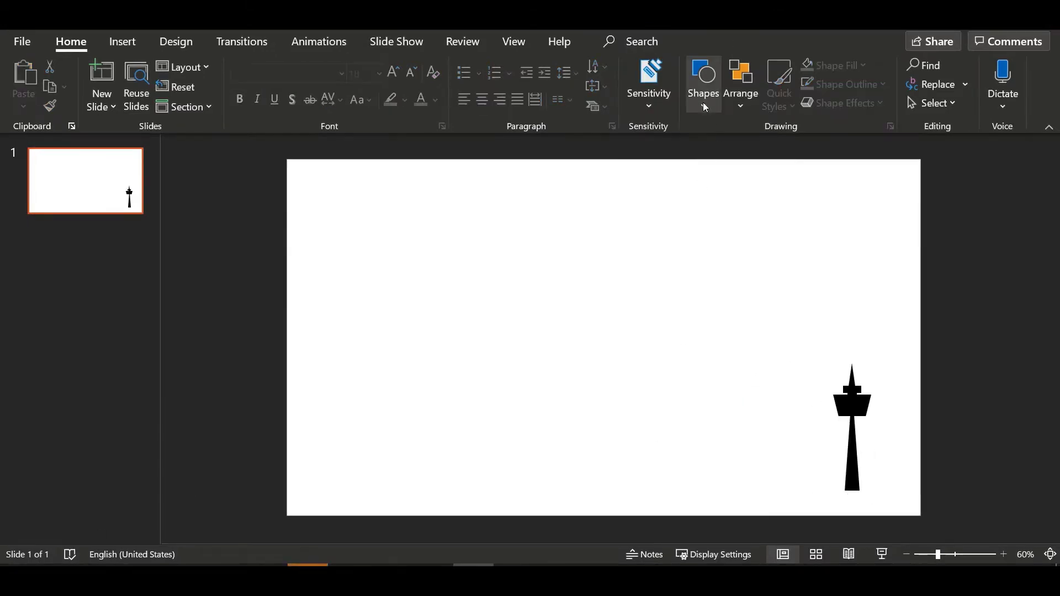
Draw a tall rectangle on the lower-left part of the slide as a skyscraper base and fill it black.
left_click(705, 104)
left_click(781, 150)
left_click_drag(392, 347, 457, 490)
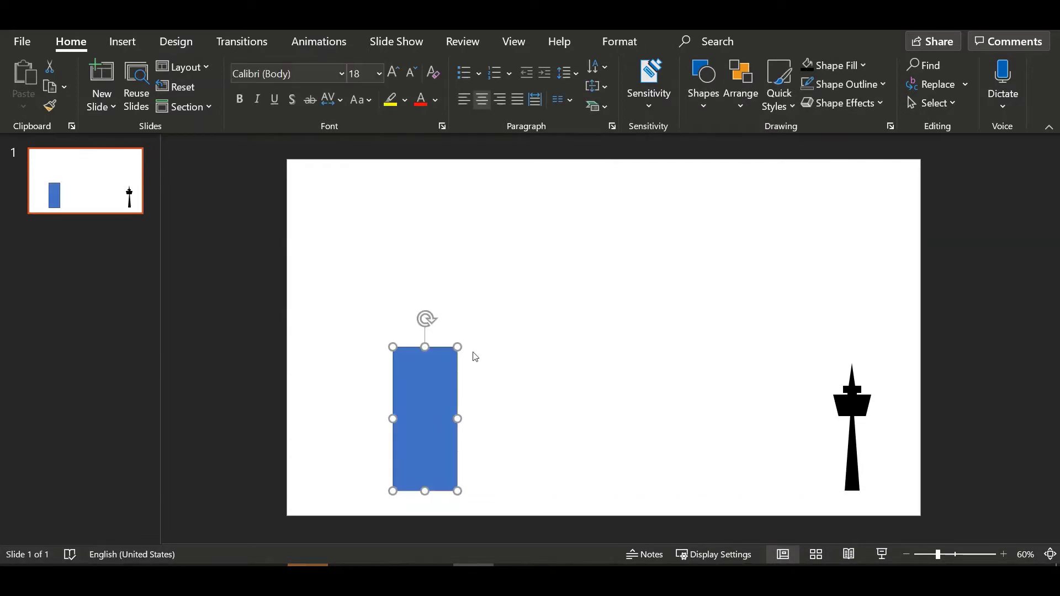
left_click_drag(467, 423, 440, 330)
left_click(620, 42)
left_click(394, 65)
Stack two narrower copies of the rectangle on the base as tiers, the upper one about 1 inch wide and 0.82 inch tall.
key("ctrl+c")
key("ctrl+v")
mouse_move(393, 275)
left_mouse_down()
mouse_move(406, 287)
mouse_move(407, 363)
mouse_move(407, 282)
left_mouse_up()
key("ctrl+c")
key("ctrl+v")
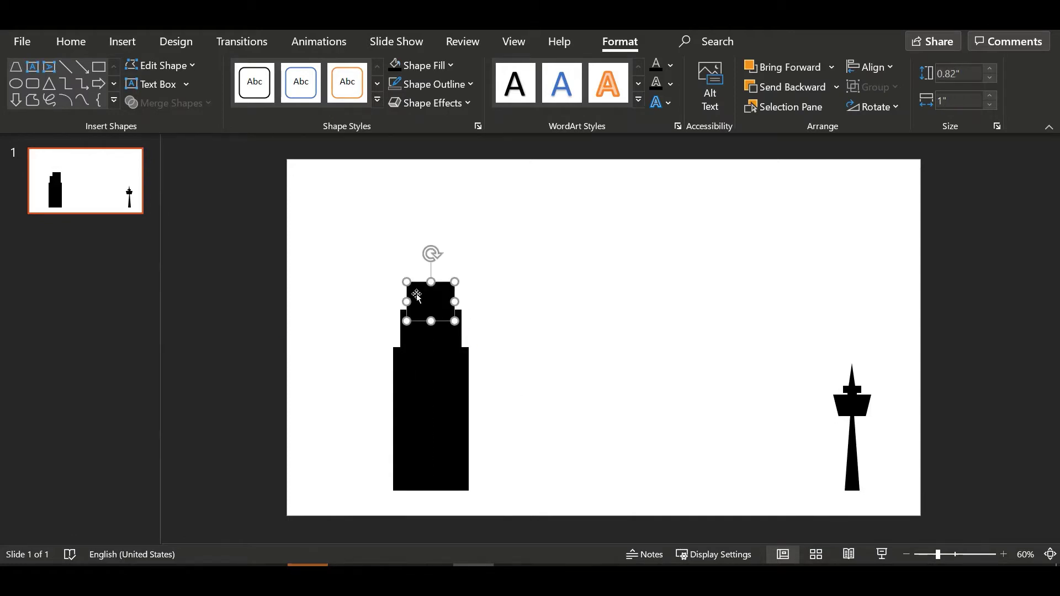
left_click(526, 332)
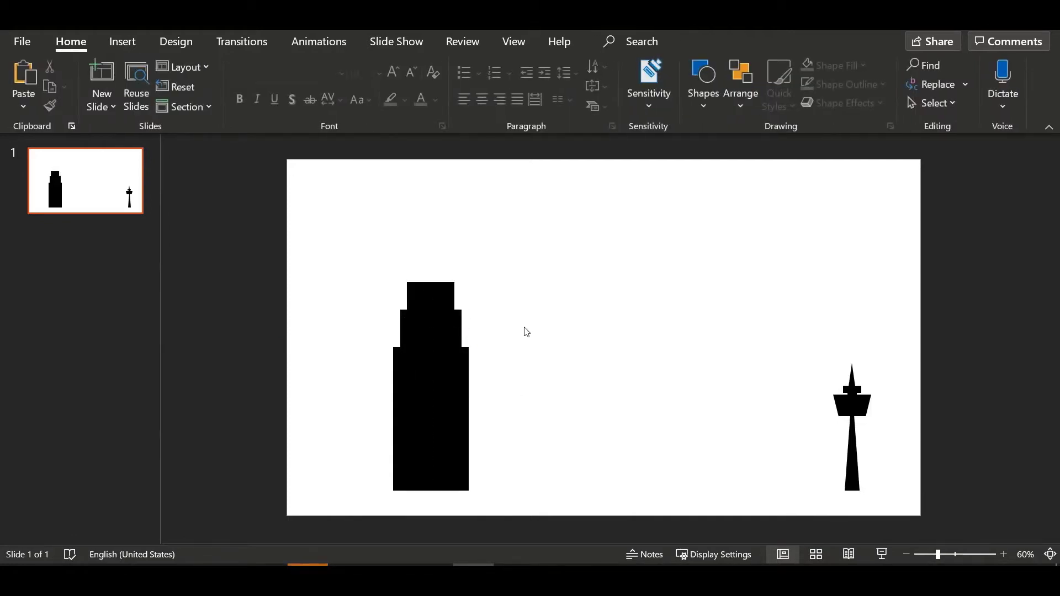
Add two more narrower tiers on top of the skyscraper, the upper one about 0.7 inch wide and 0.42 inch tall.
left_click(421, 289)
left_click_drag(421, 289, 426, 234)
key("ctrl+c")
key("ctrl+v")
Top the skyscraper with two smaller centred copies, about 0.45 by 0.23 inch and 0.37 by 0.16 inch.
key("ctrl+c")
key("ctrl+v")
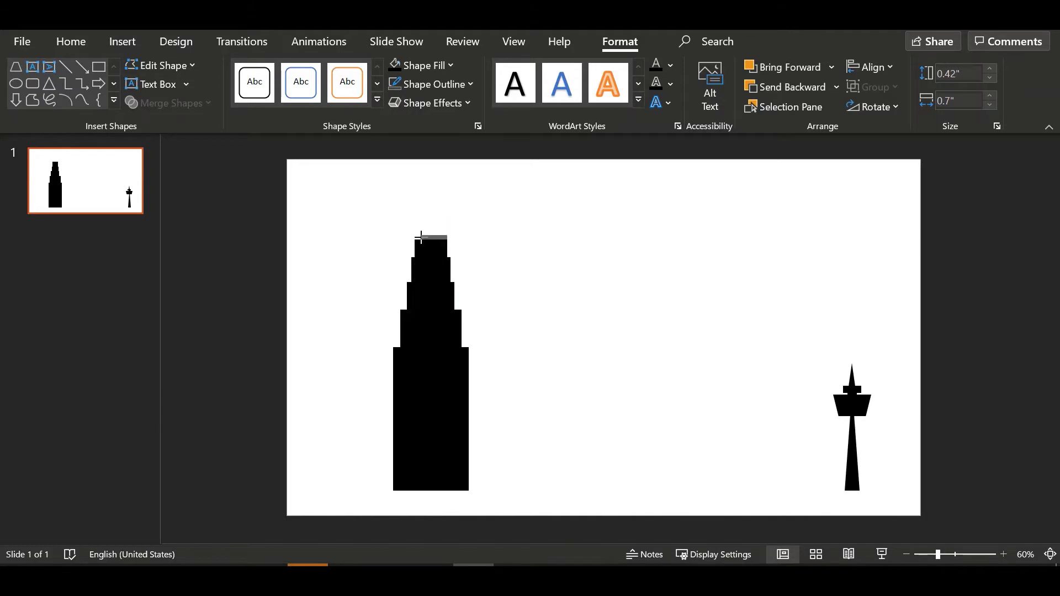
left_click_drag(431, 240, 419, 235)
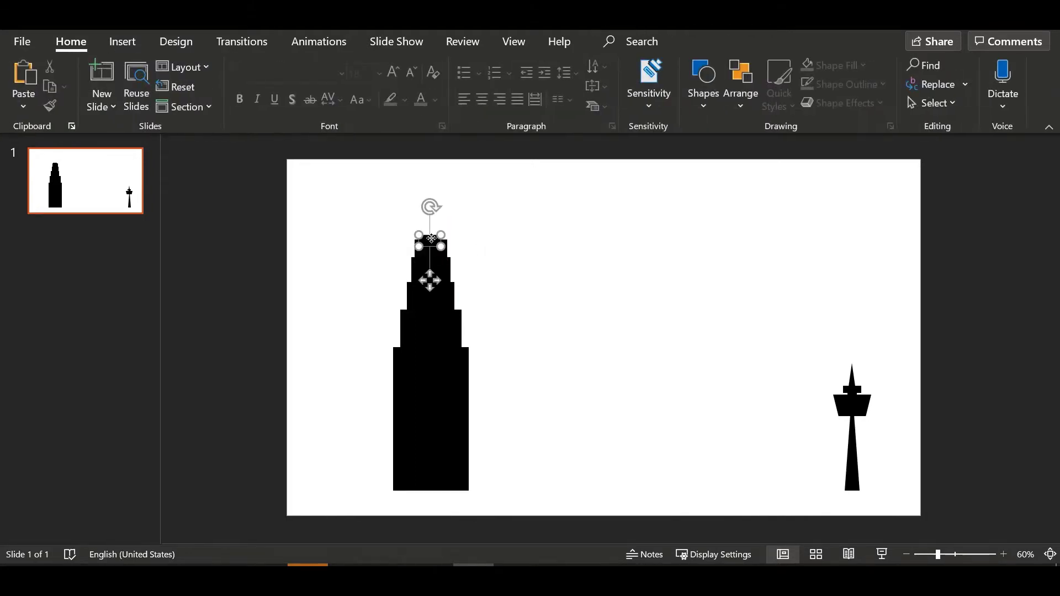
key("ctrl+c")
key("ctrl+v")
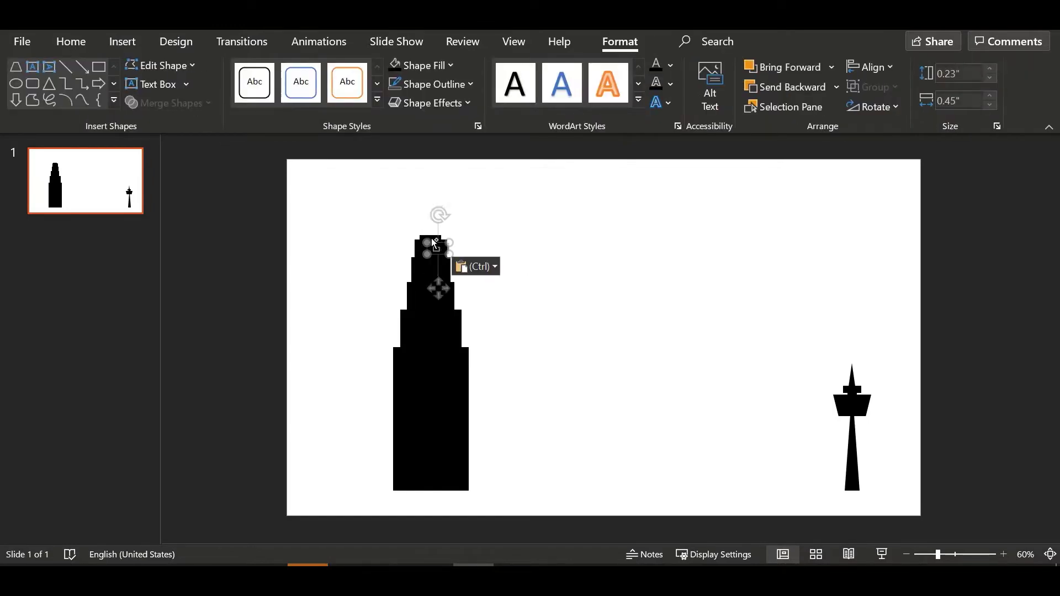
left_click_drag(427, 229, 424, 231)
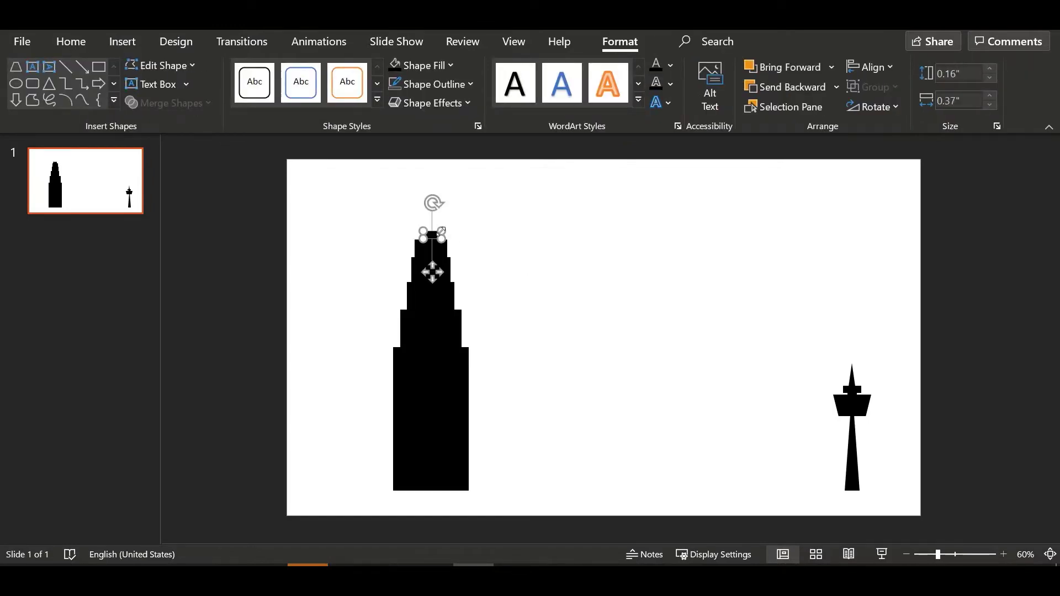
key("Left")
key("Left")
Copy the topmost tier as a thin cap about 0.26 inch wide and 0.05 inch tall, centred on the skyscraper's peak.
key("ctrl+c")
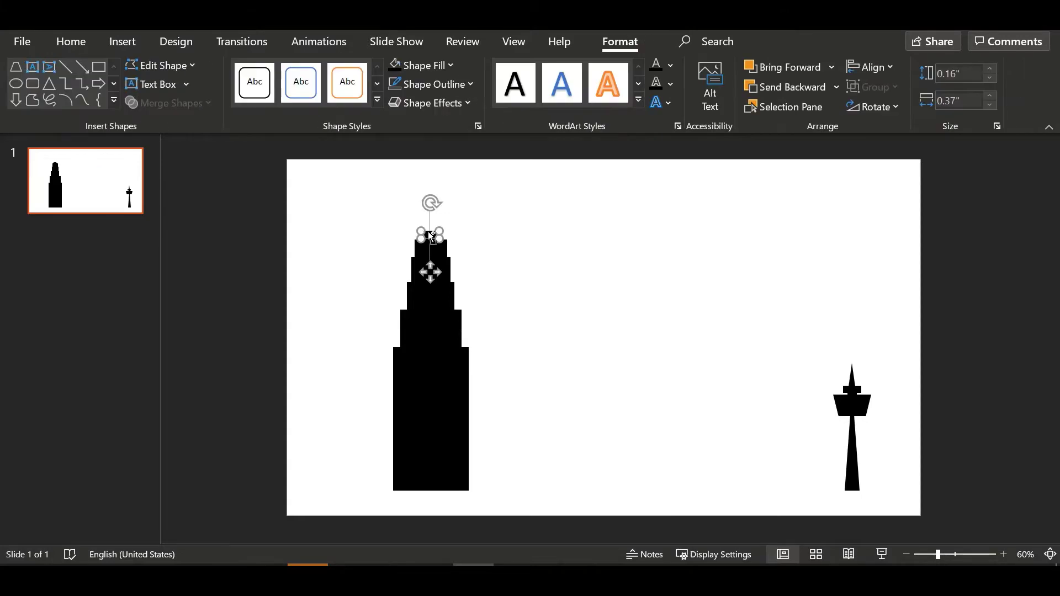
key("ctrl+v")
left_click_drag(428, 228, 425, 229)
left_click(499, 258)
left_click(433, 230)
key("Left")
key("Left")
left_click(621, 298)
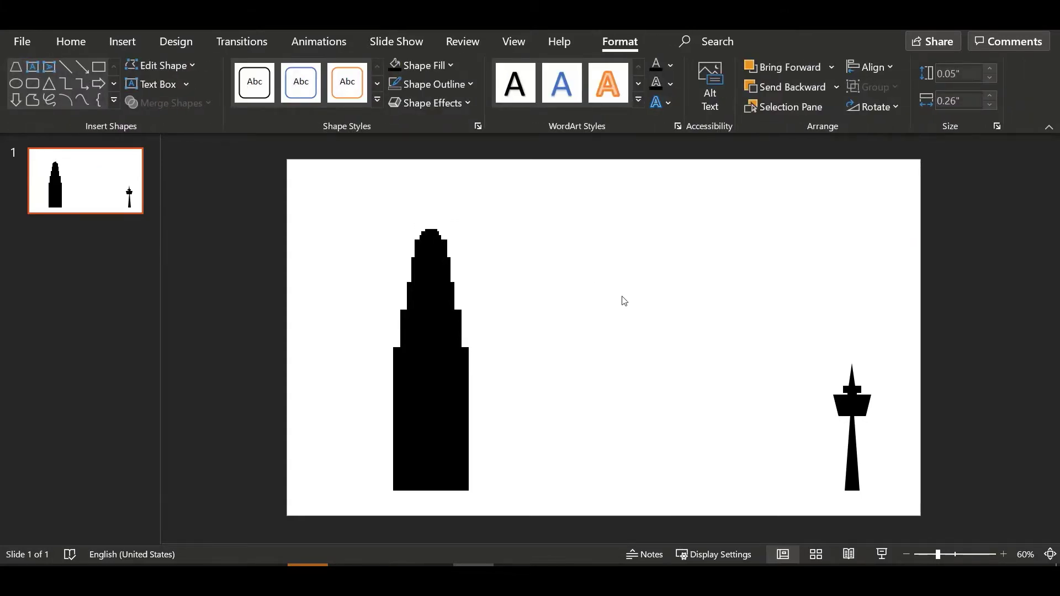
left_click(432, 230)
left_click(504, 256)
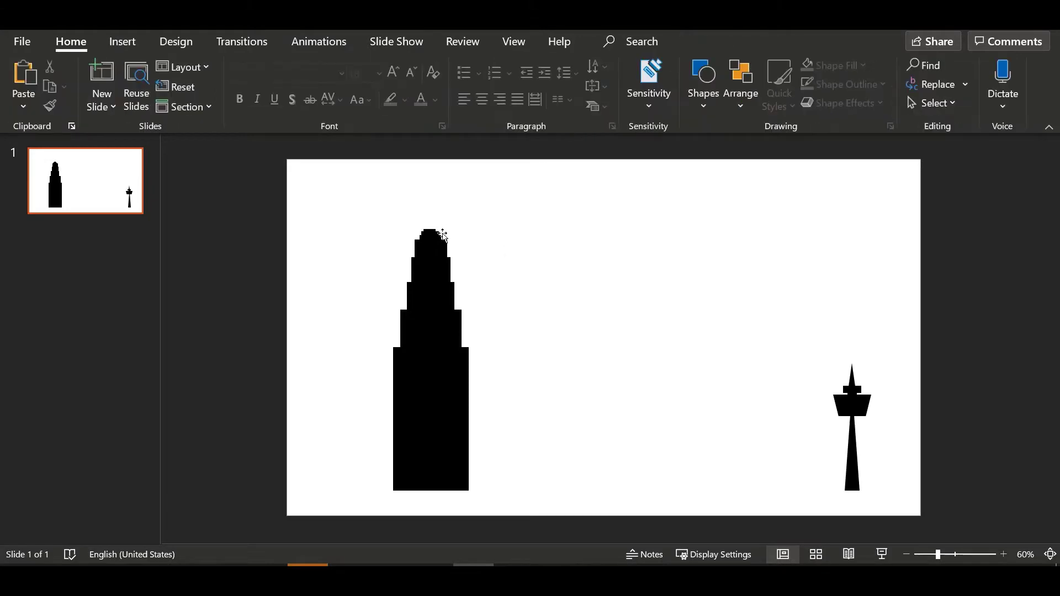
left_click(433, 231)
left_click(500, 253)
Add a small black circle about 0.2 inch wide and 0.18 inch tall, centred just above the skyscraper's cap.
left_click(703, 82)
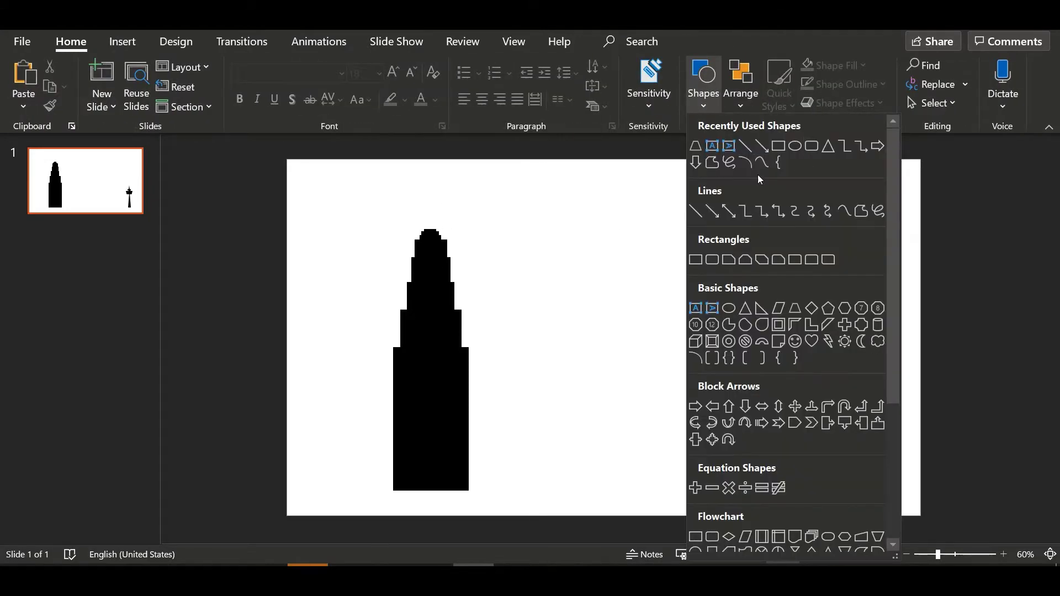
scroll(804, 307, "down", 1)
left_click(725, 486)
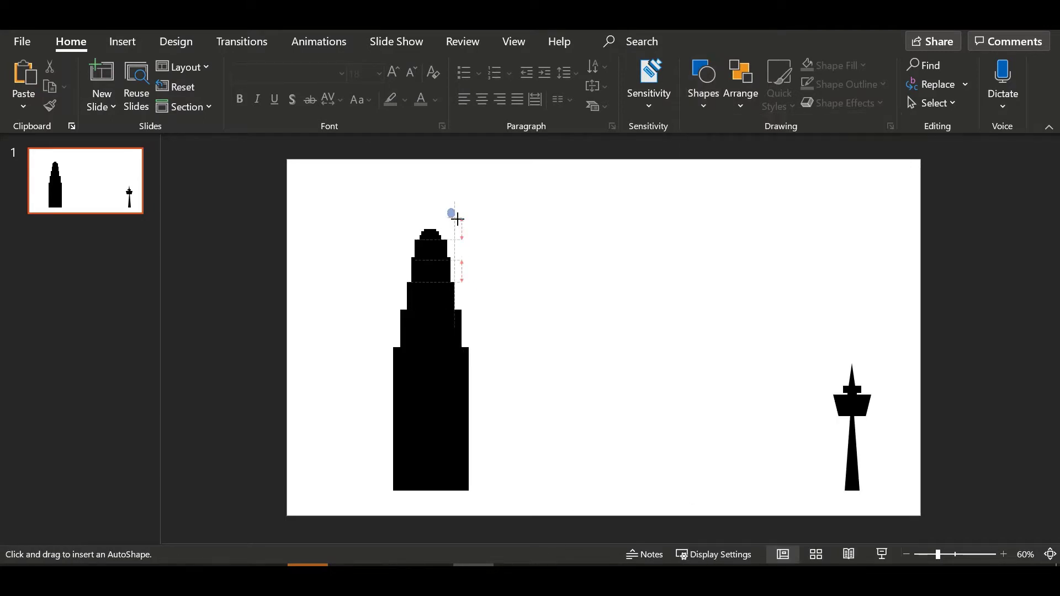
left_click_drag(457, 219, 457, 220)
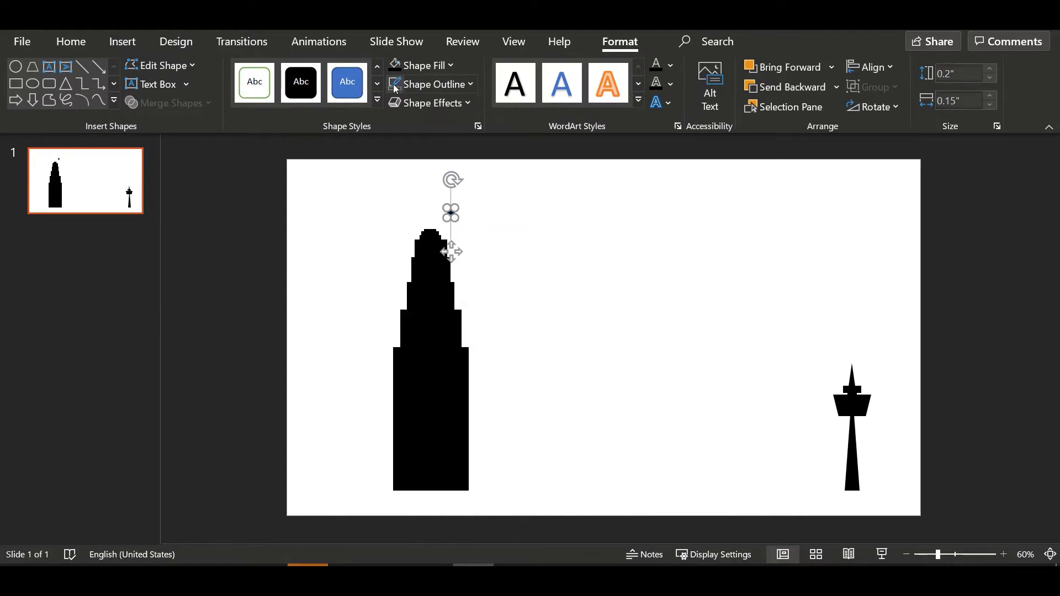
left_click(463, 229)
left_click(451, 214)
mouse_move(451, 213)
left_mouse_down()
mouse_move(430, 218)
mouse_move(437, 224)
left_mouse_up()
left_click(557, 276)
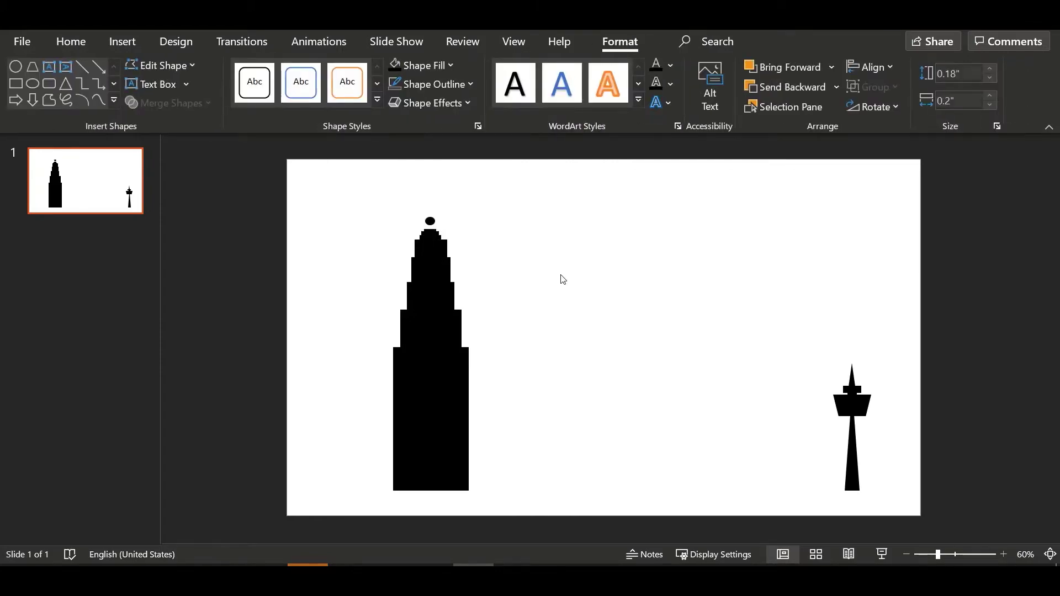
Draw a thin black rectangle about 0.05 inch wide and 0.69 inch tall as an antenna running through the ball.
left_click(698, 104)
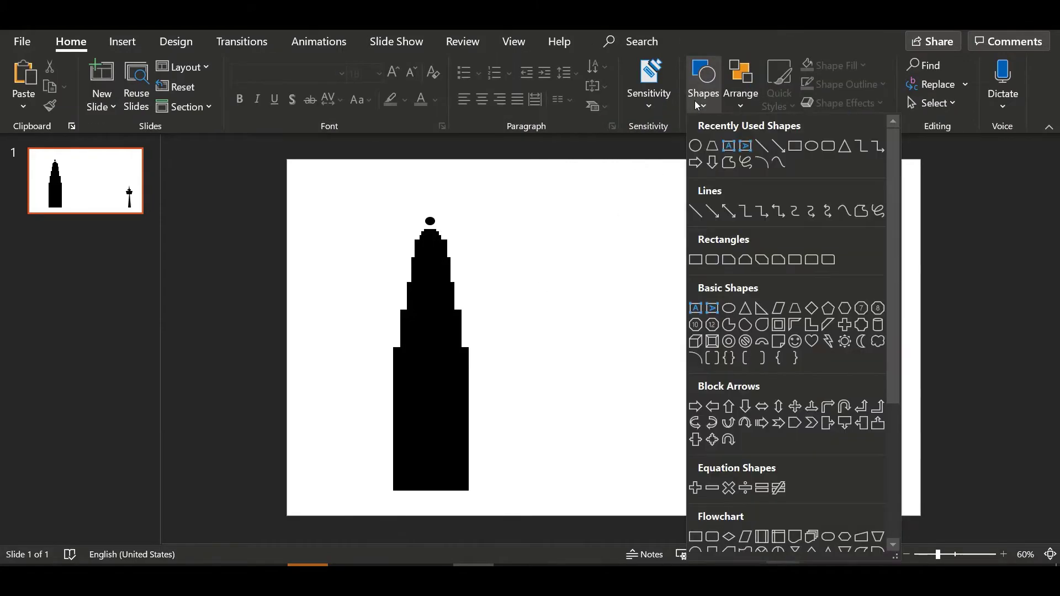
left_click(794, 146)
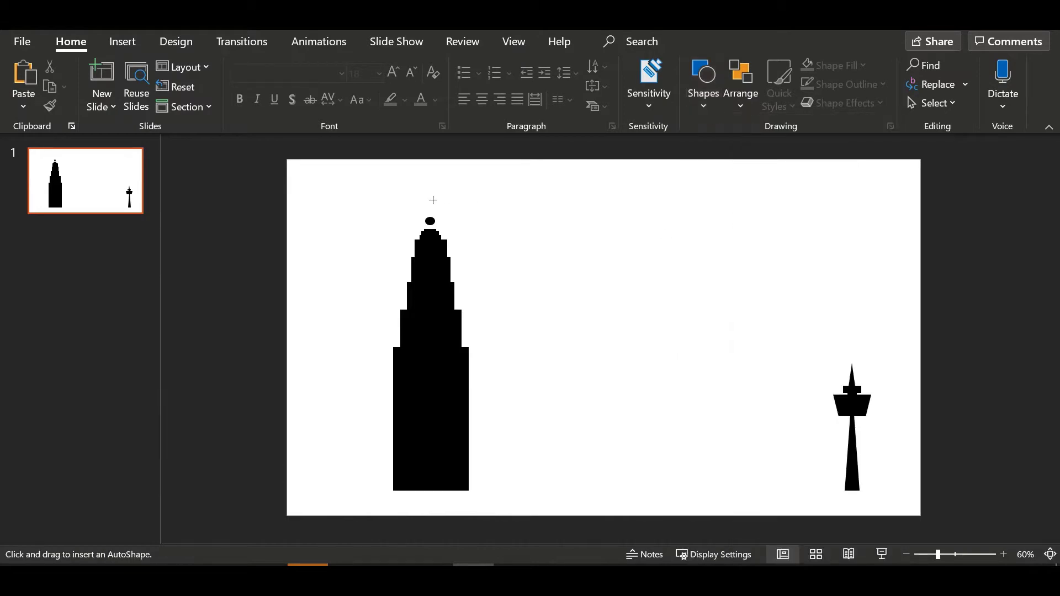
left_click_drag(445, 232, 430, 222)
left_click(521, 241)
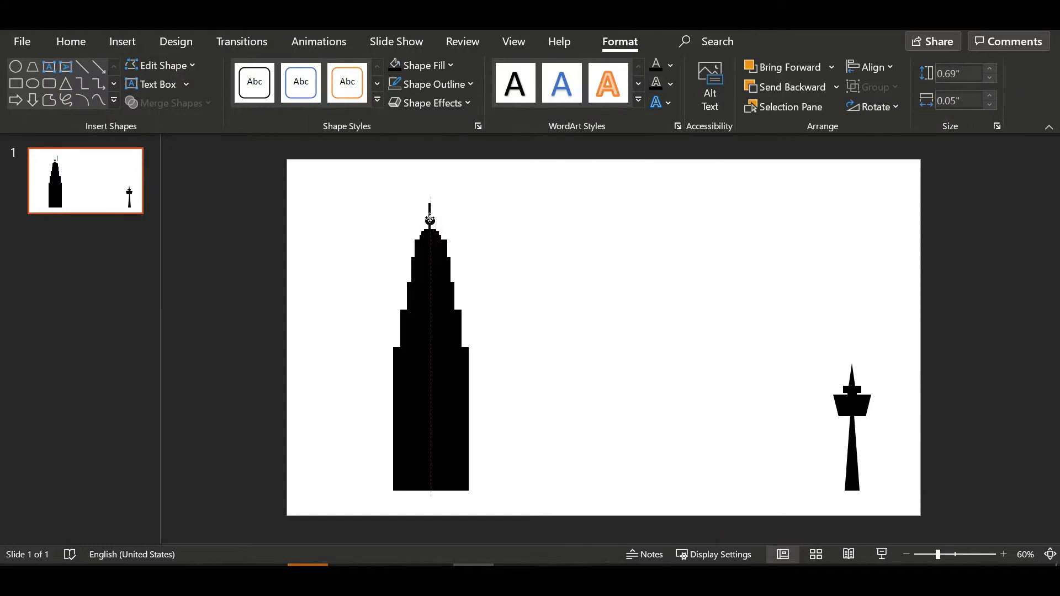
left_click(447, 227)
key("shift+Tab")
left_click(502, 248)
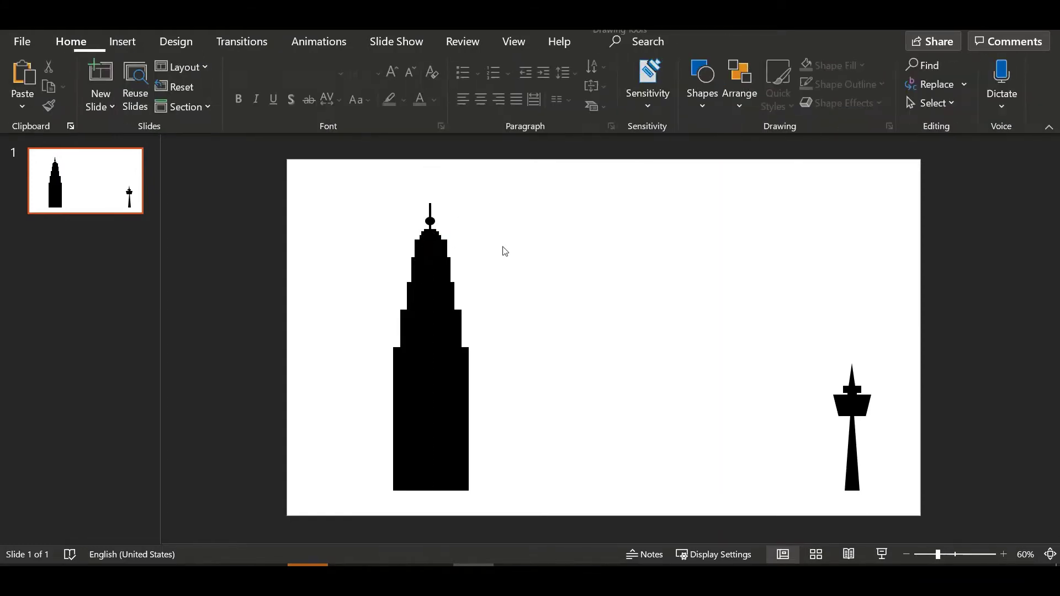
Copy the ball above the skyscraper's cap to the tip of the antenna and make the copy slightly smaller.
key("Tab")
left_click(506, 253)
key("Tab")
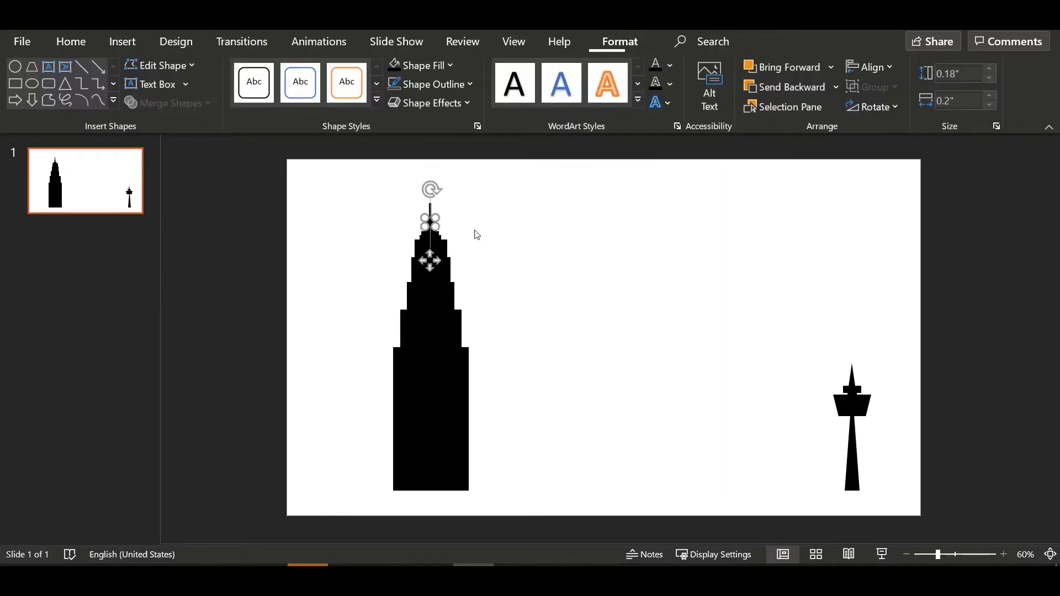
left_click(527, 248)
key("Tab")
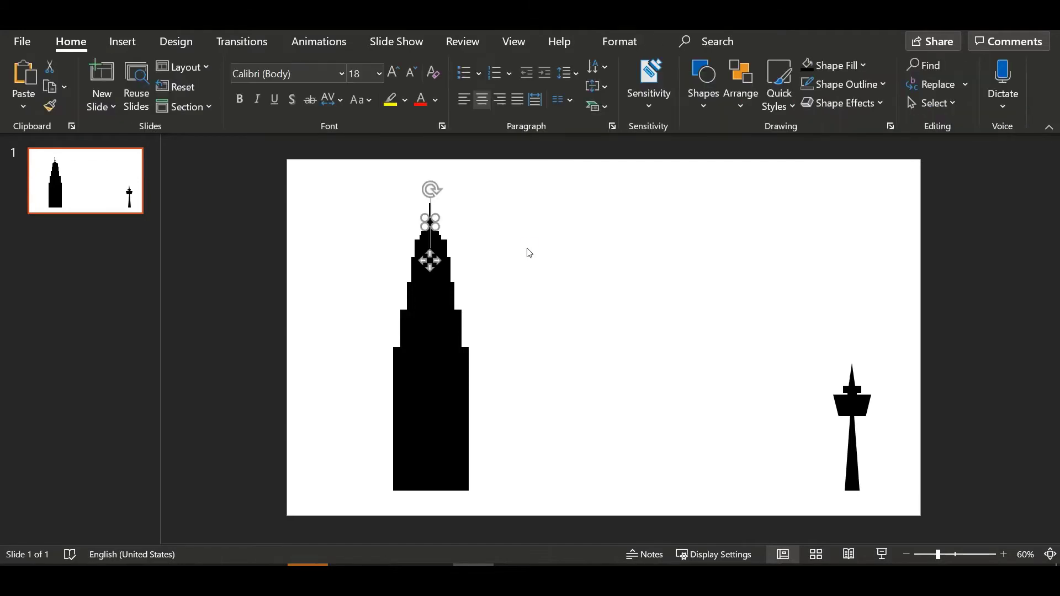
key("ctrl+v")
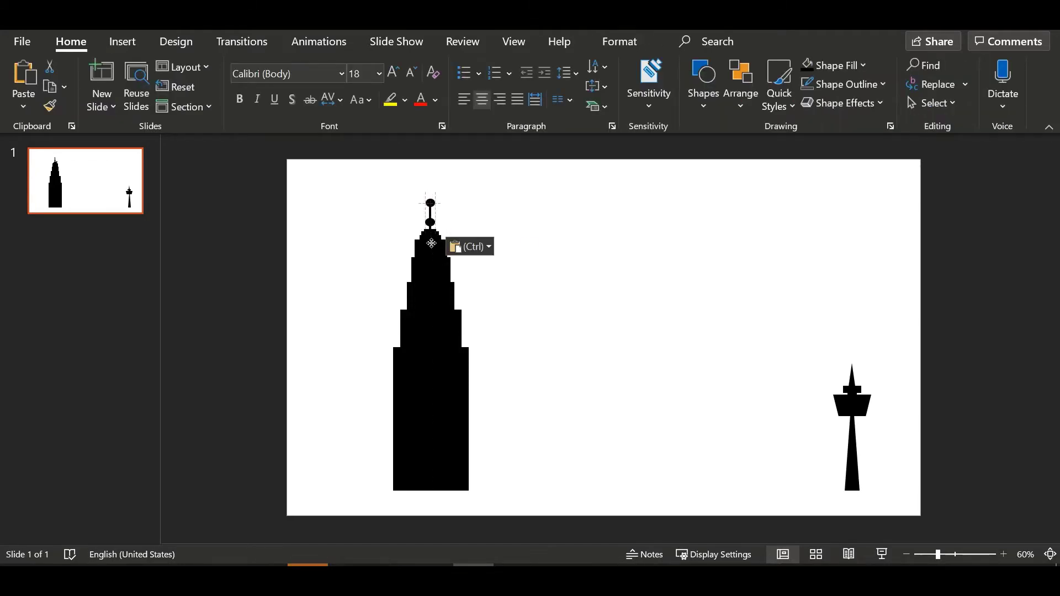
left_click_drag(431, 243, 433, 206)
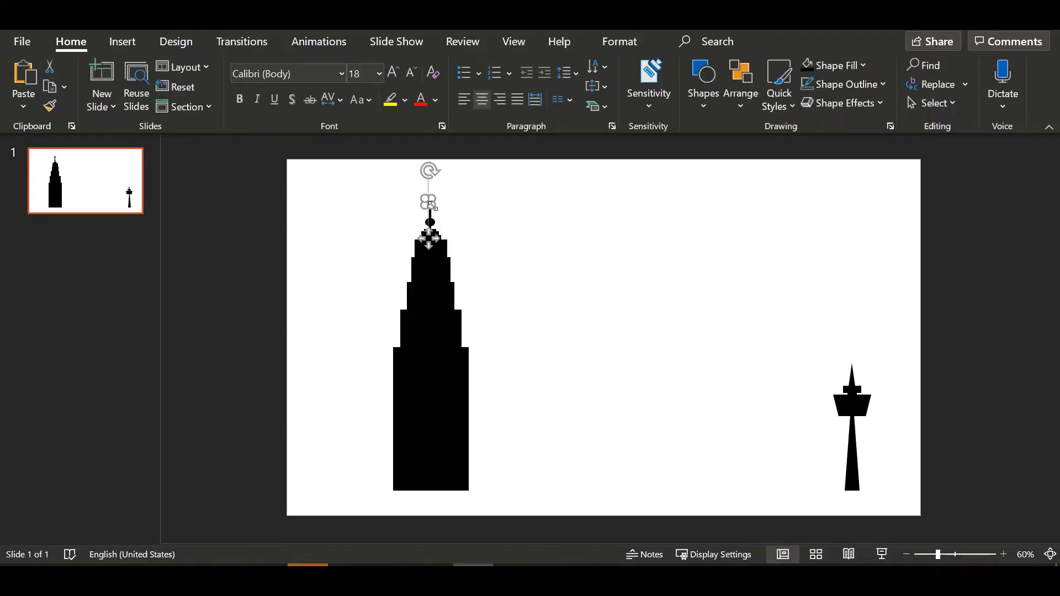
Fine-tune the position of the small ball so it is centred on the antenna's tip.
left_click(504, 248)
key("Tab")
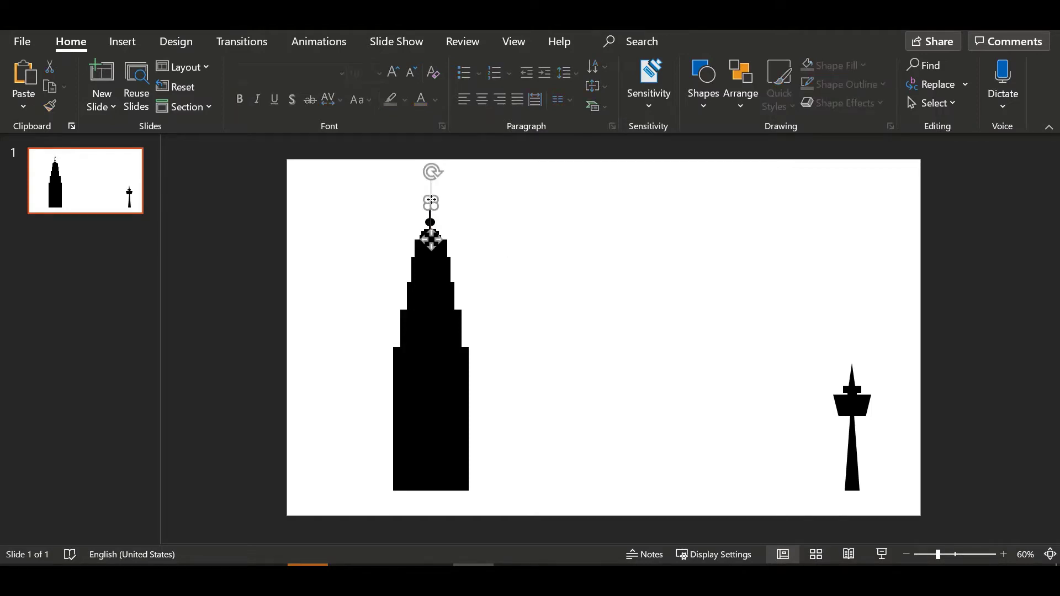
left_click(531, 262)
key("Tab")
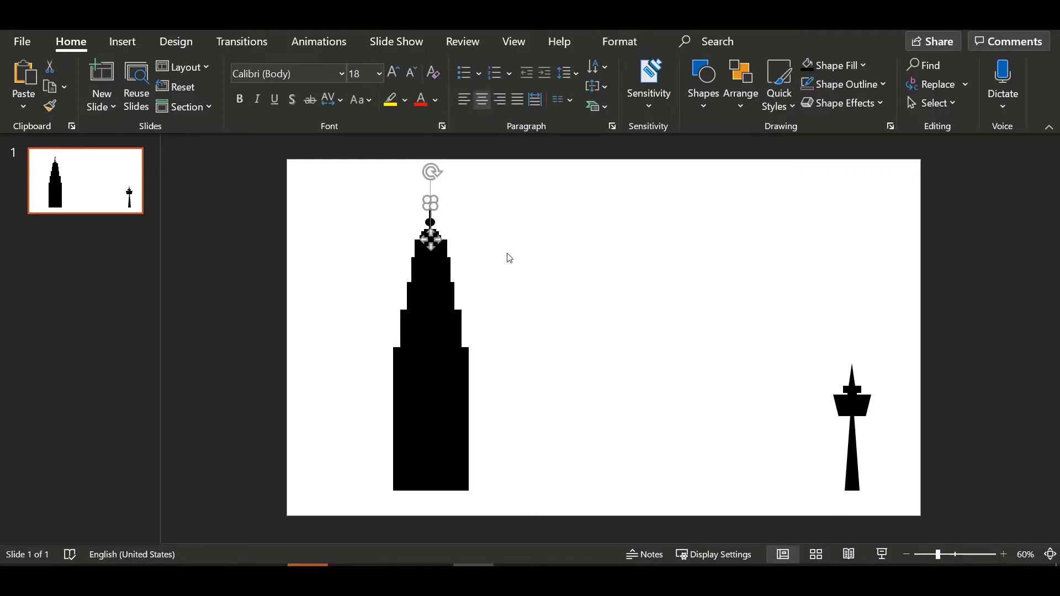
left_click(506, 256)
key("Tab")
left_click(504, 251)
key("Tab")
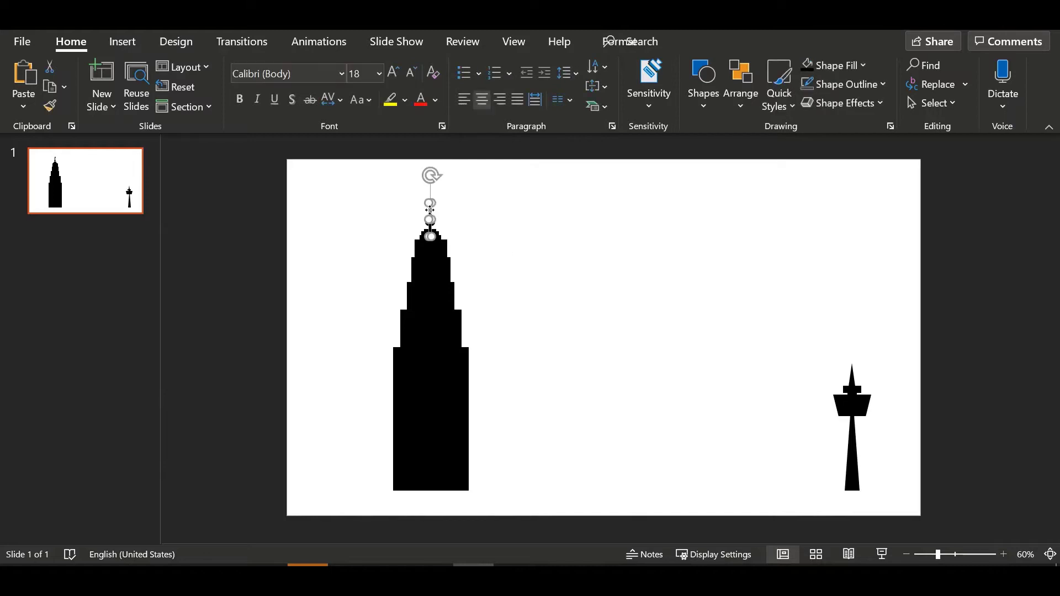
left_click(513, 266)
key("Tab")
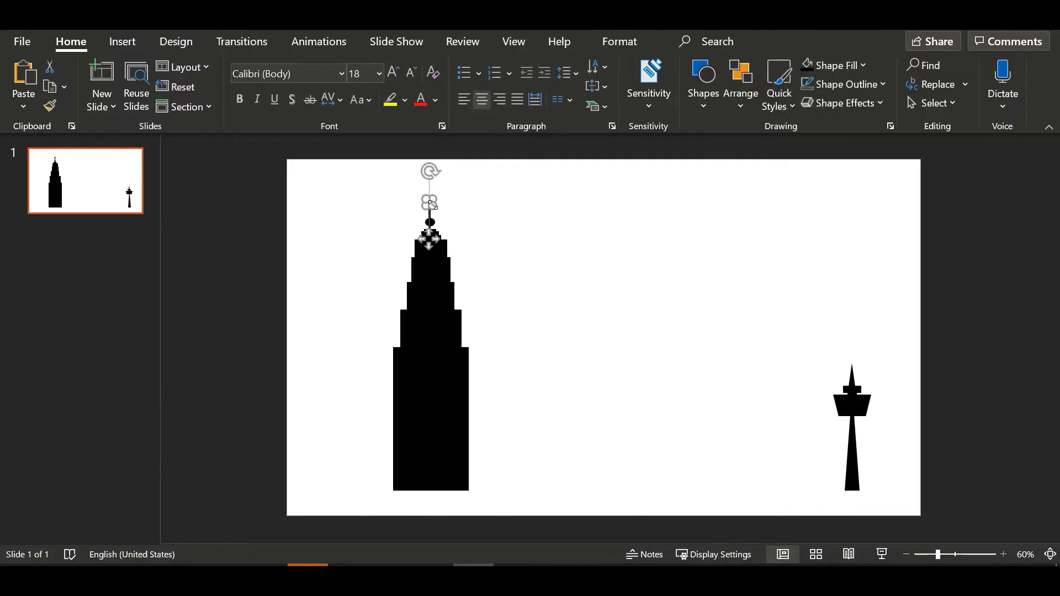
left_click(514, 272)
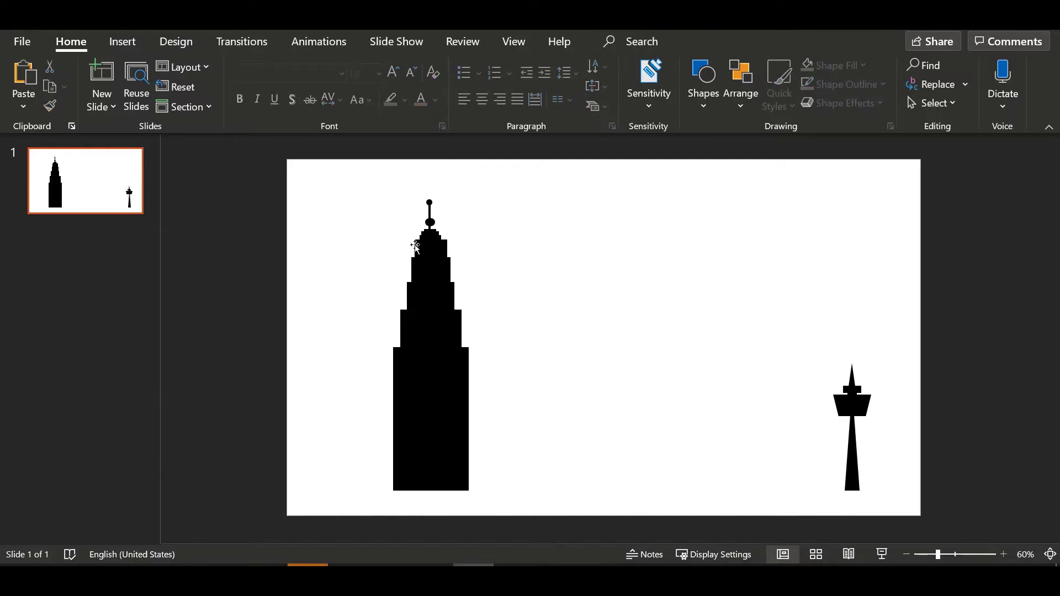
Duplicate the complete skyscraper and place the copy to its right at the same height, leaving a gap between the two towers.
left_click_drag(360, 192, 519, 504)
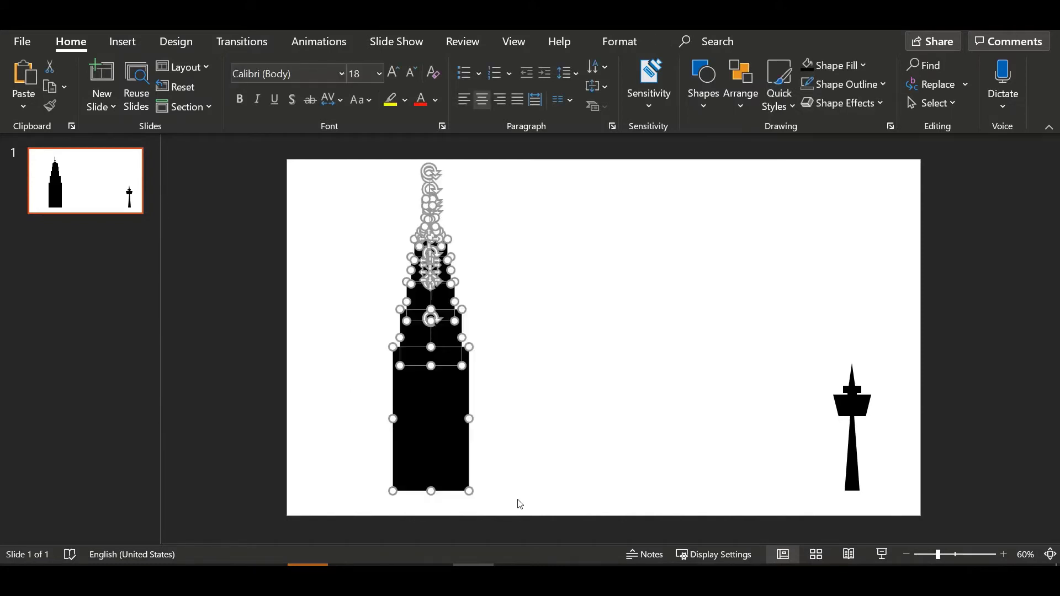
key("ctrl+c")
key("ctrl+v")
left_click_drag(455, 456, 588, 449)
left_click(646, 432)
Connect the two towers with a horizontal black rectangle about 1.94 inches wide and 0.31 inch tall as a skybridge.
left_click(704, 83)
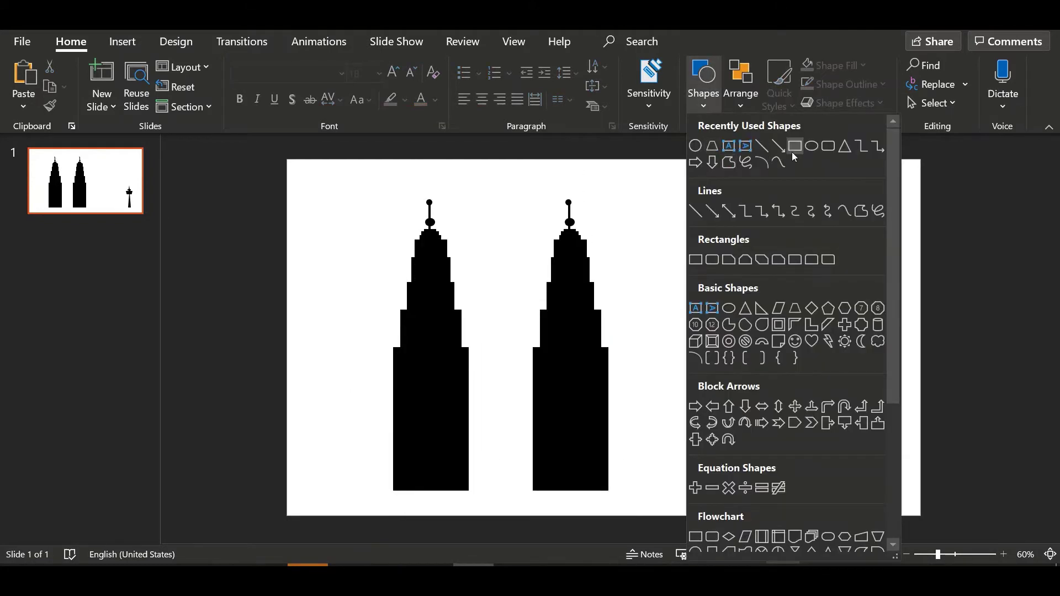
left_click(794, 153)
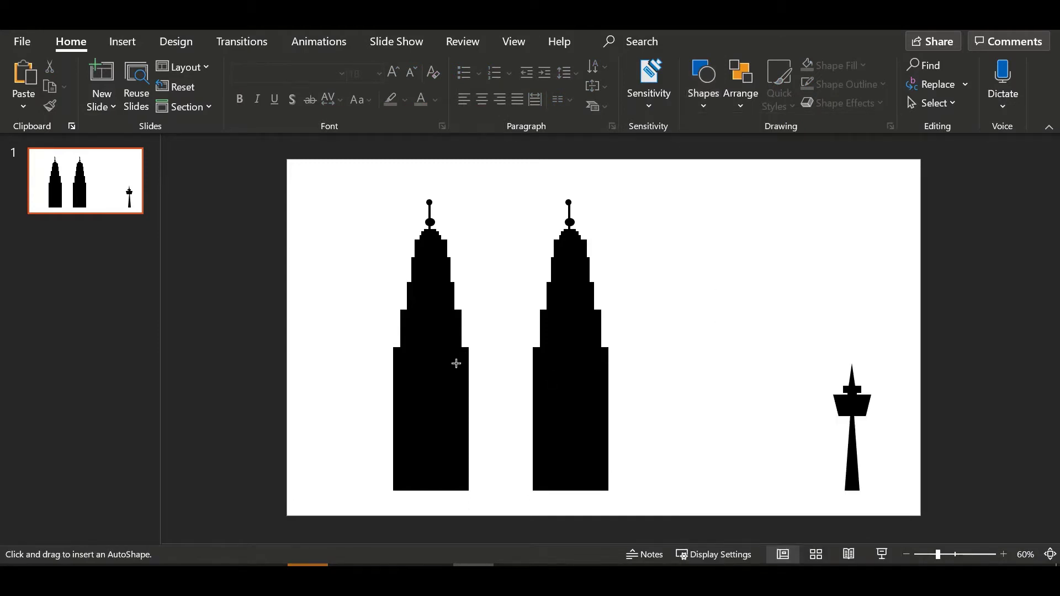
left_click_drag(456, 363, 547, 378)
left_click(620, 42)
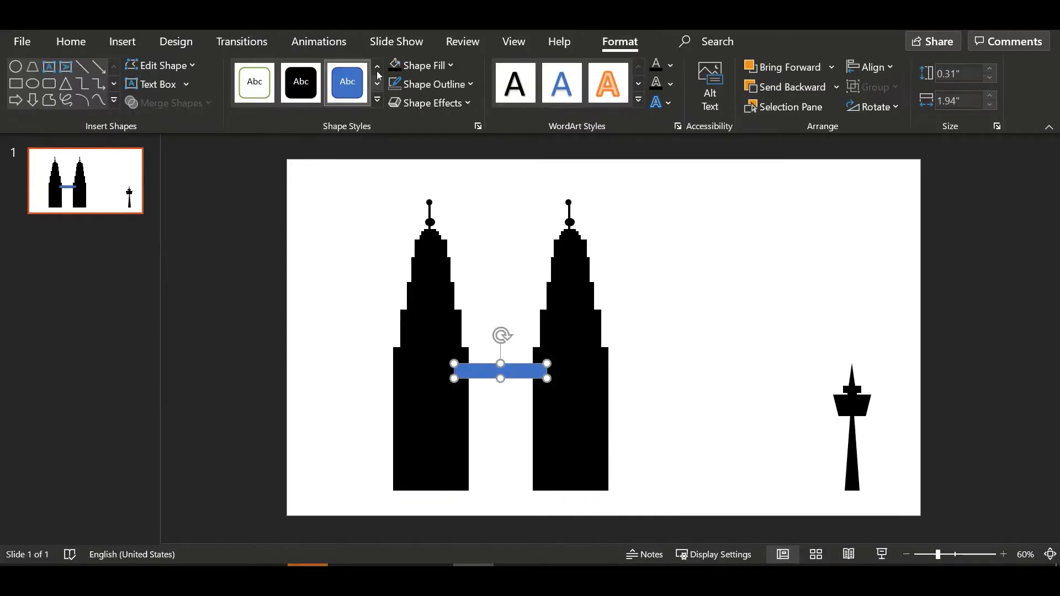
left_click(301, 82)
left_click(781, 371)
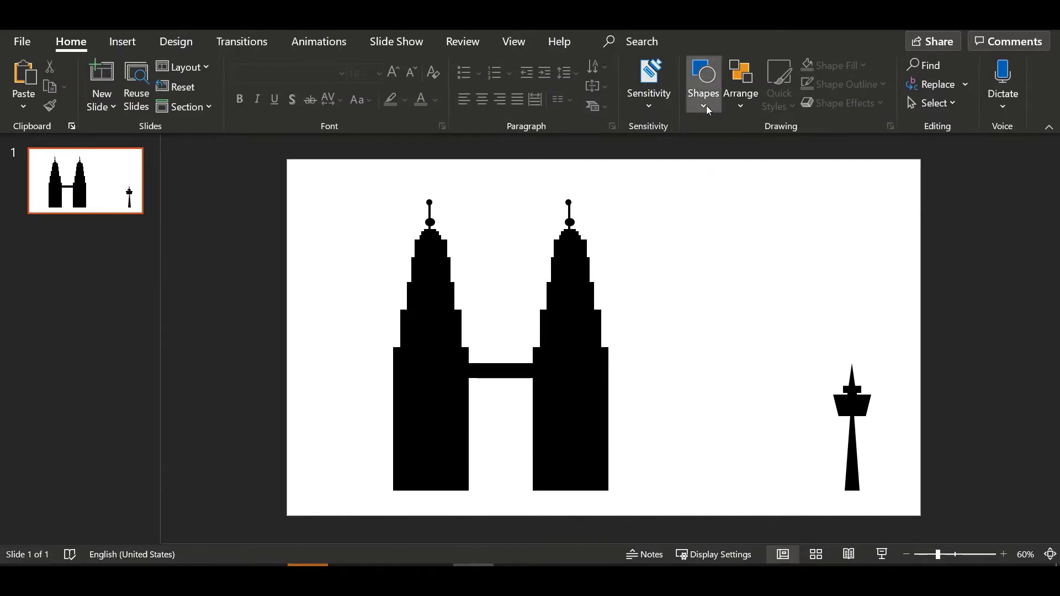
Draw a black bar about 0.15 by 0.97 inch, tilted as a diagonal strut between the left tower and the skybridge's underside.
left_click(704, 83)
left_click(765, 148)
left_click_drag(669, 269, 672, 337)
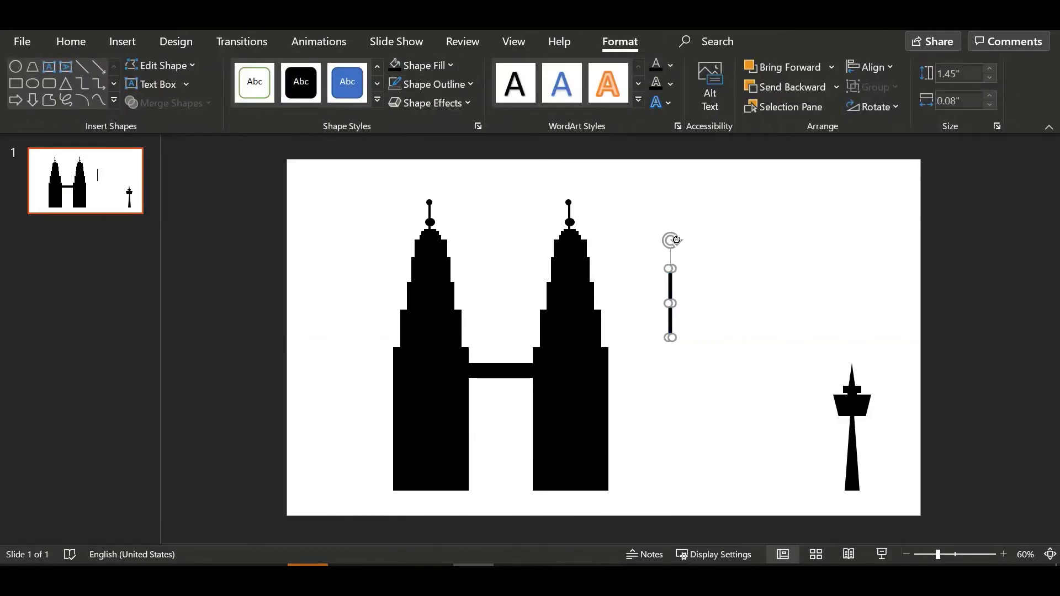
left_click_drag(676, 240, 448, 362)
left_click(655, 409)
left_click(480, 393)
Copy the diagonal strut, tilt it the opposite way and place it between the skybridge and the right tower.
key("ctrl+c")
key("ctrl+v")
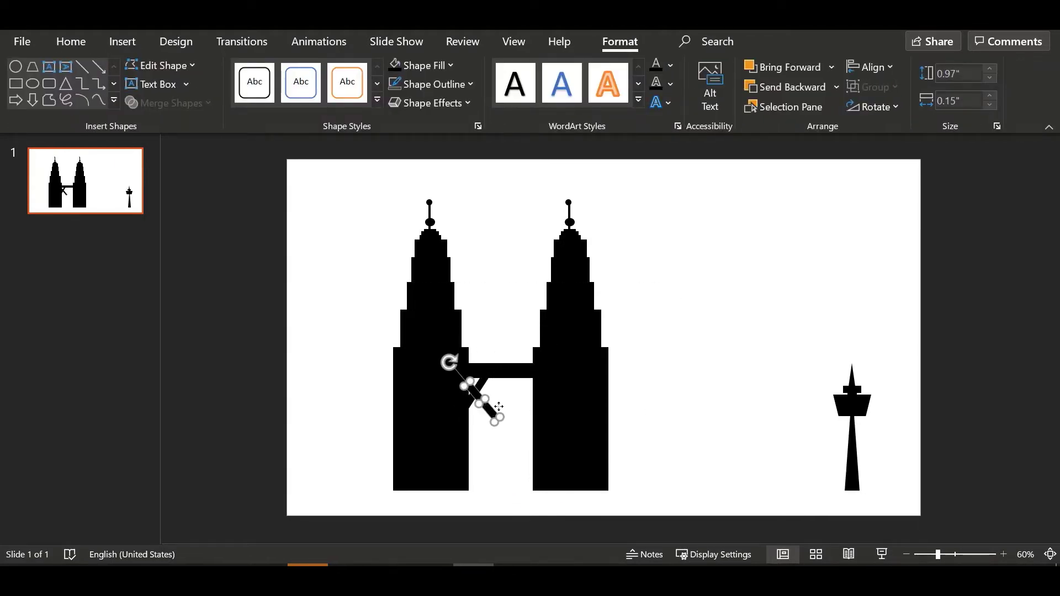
left_click_drag(499, 406, 533, 397)
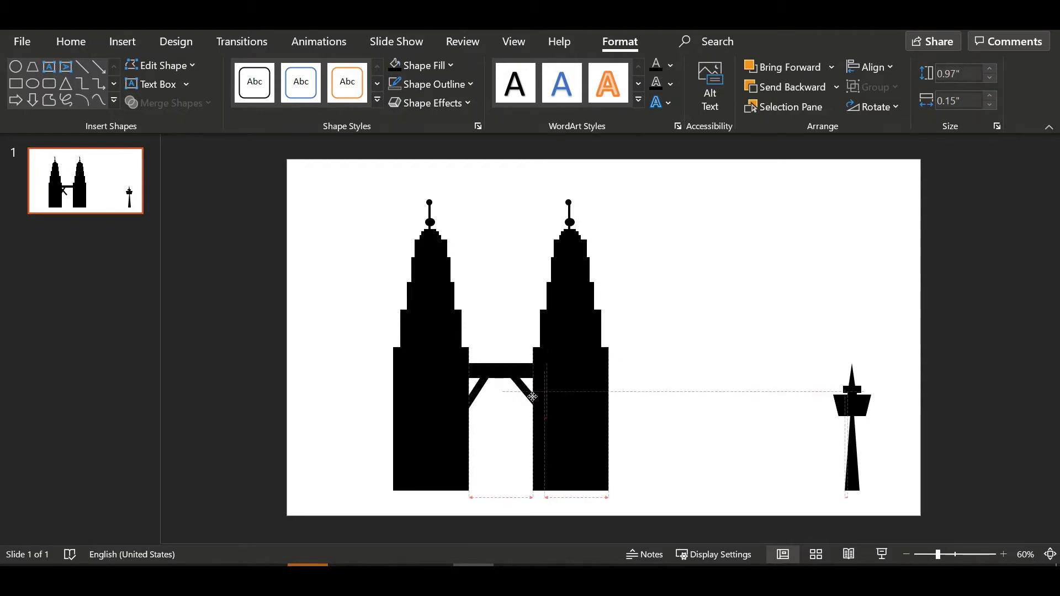
left_click(688, 395)
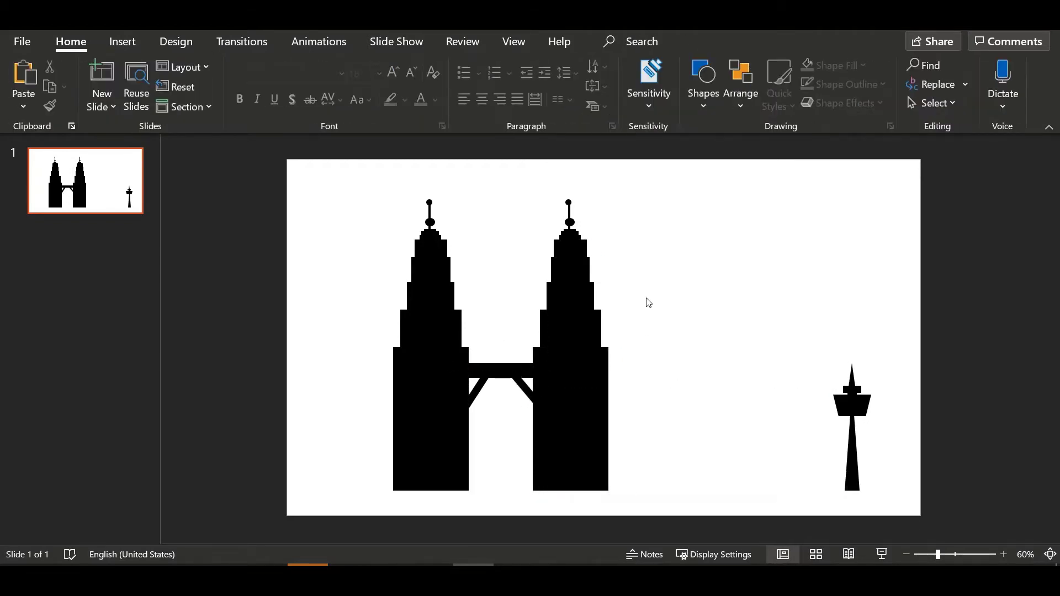
Group all the shapes of both towers, the skybridge and its struts into one object.
left_click_drag(347, 173, 672, 513)
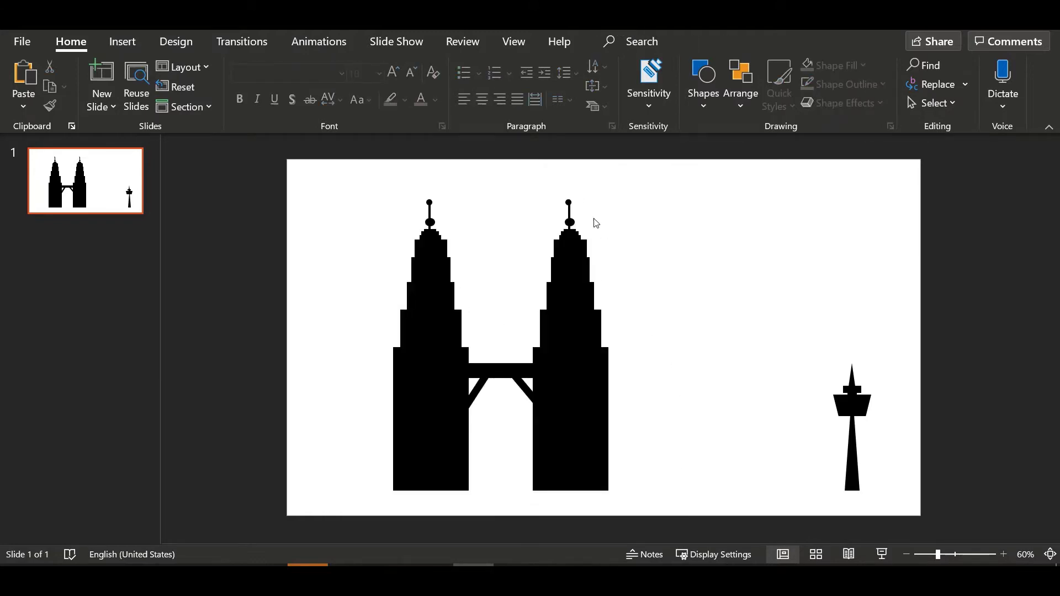
left_click(655, 255)
left_click(429, 236)
left_click(687, 287)
left_click(431, 208)
left_click(645, 248)
left_click_drag(360, 182, 670, 537)
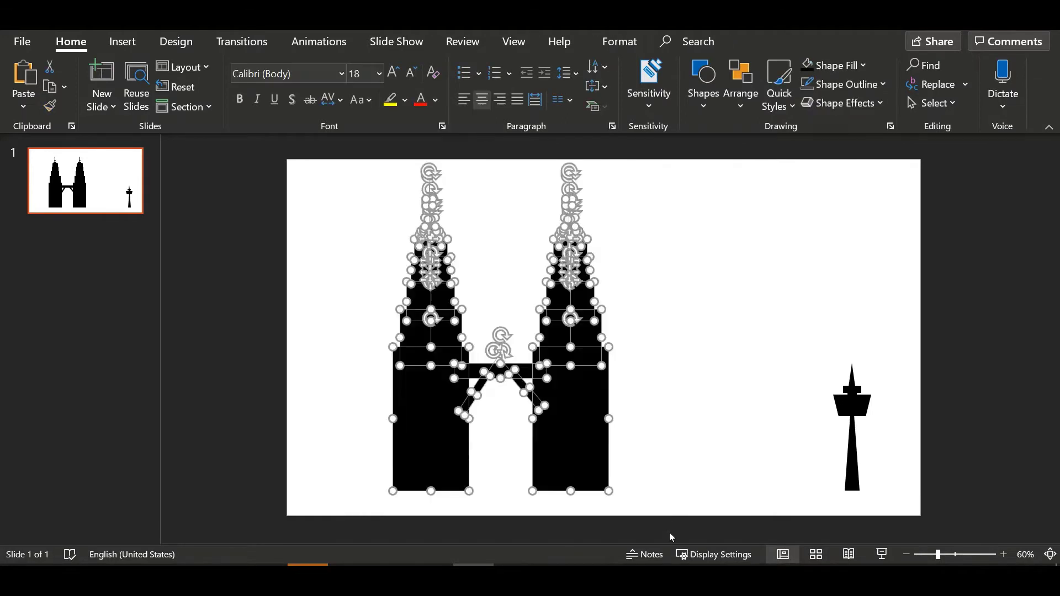
right_click(586, 457)
mouse_move(644, 240)
left_click(735, 239)
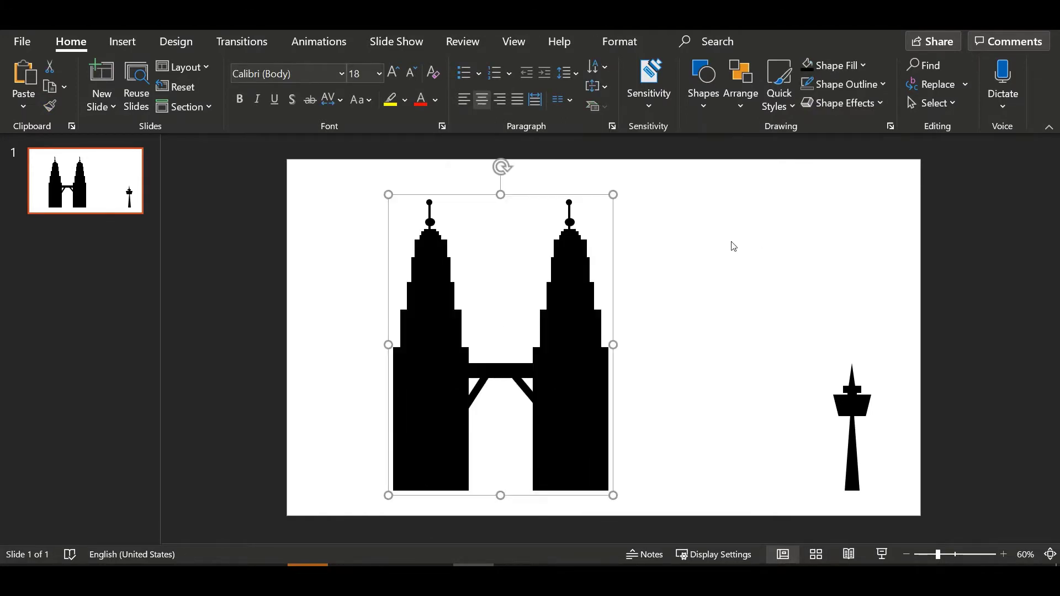
Shrink the twin-tower group to about the communications tower's height and place it just left of that tower.
left_click_drag(388, 194, 533, 386)
left_click_drag(665, 437, 703, 369)
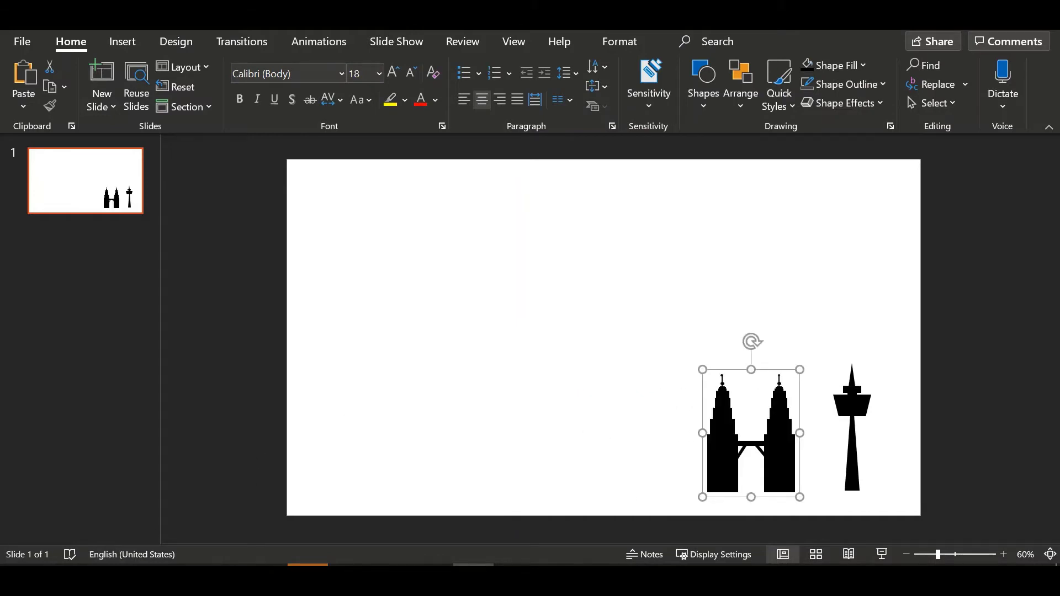
left_click(386, 460)
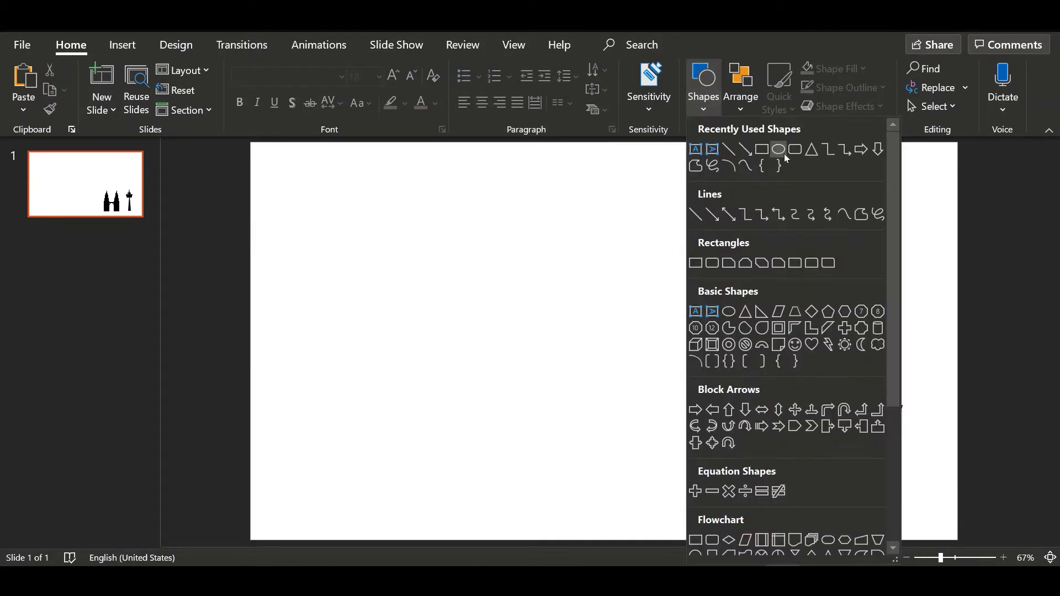
Draw a long, thin horizontal black rectangle across the slide's left and middle as a bridge deck.
left_click(781, 153)
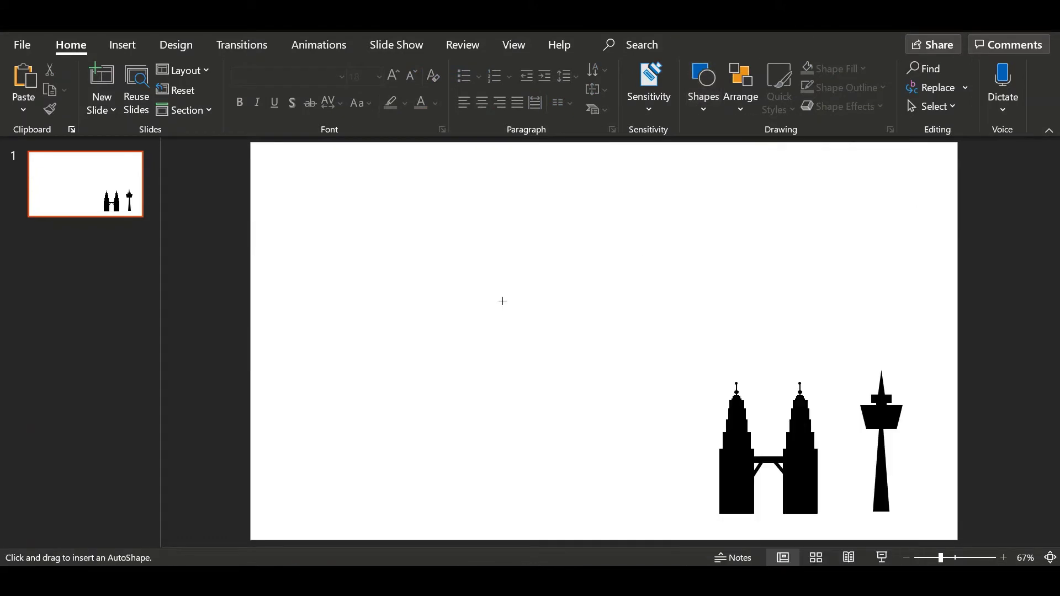
left_click_drag(267, 304, 680, 324)
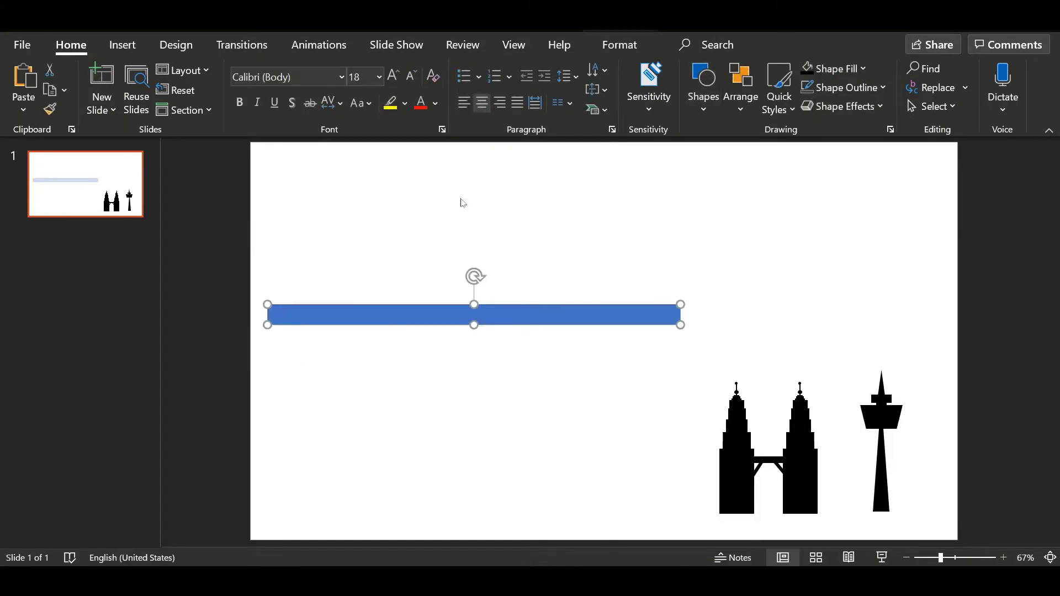
left_click(617, 44)
left_click(400, 182)
Add a black pillar about 0.41 inch wide and 3.2 inches tall crossing the deck's left part, and copy it near the right end.
left_click(704, 87)
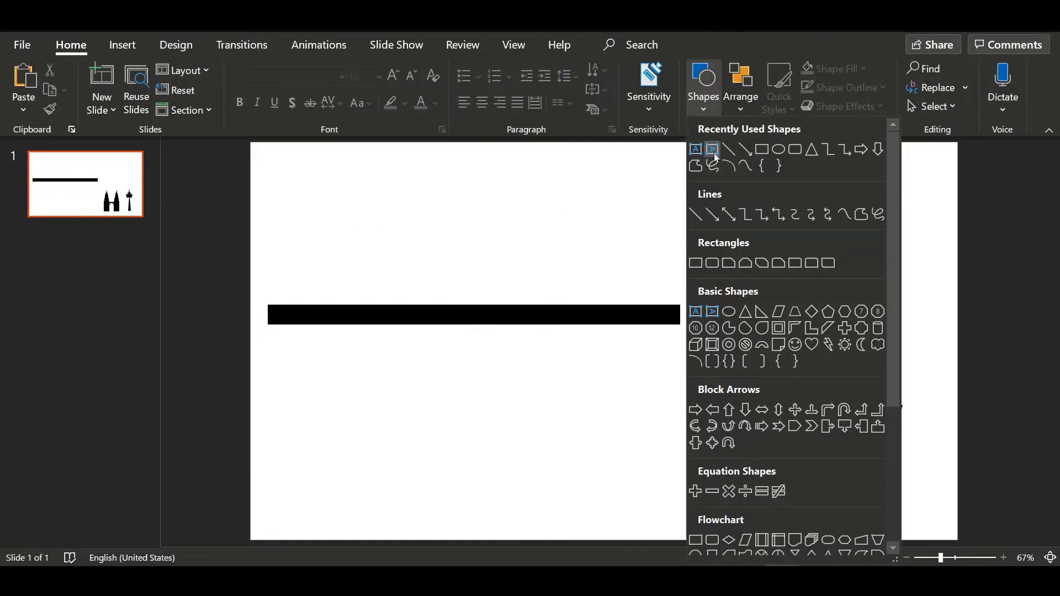
left_click(760, 150)
left_click_drag(318, 194, 340, 363)
left_click(619, 45)
left_click(394, 68)
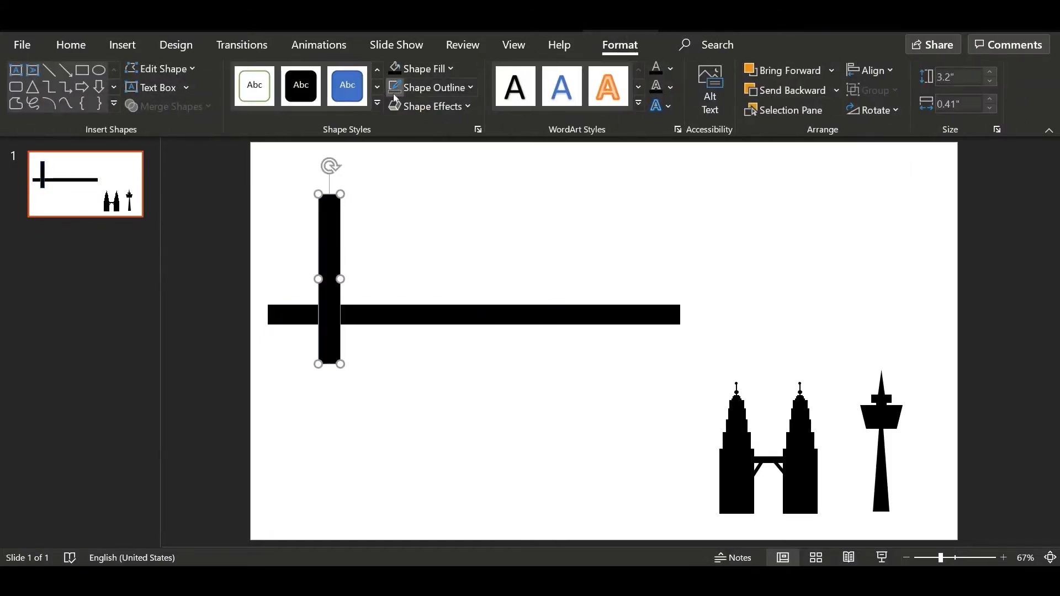
left_click_drag(336, 243, 607, 241, "ctrl")
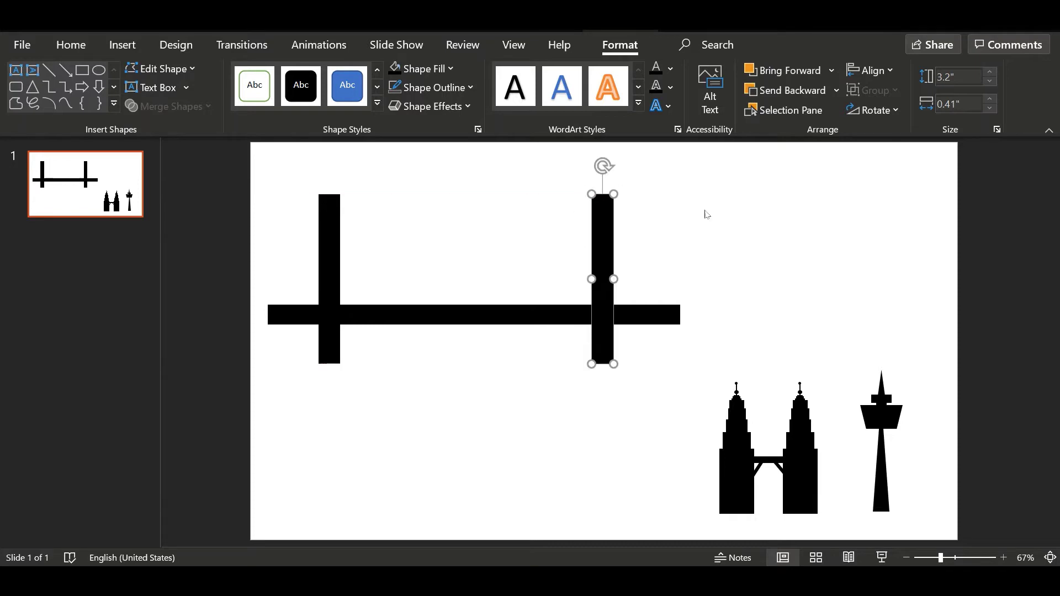
Draw a thin diagonal line from the left pillar down to the deck and add parallel copies as bridge cables.
left_click(712, 199)
left_click(712, 111)
left_click(729, 149)
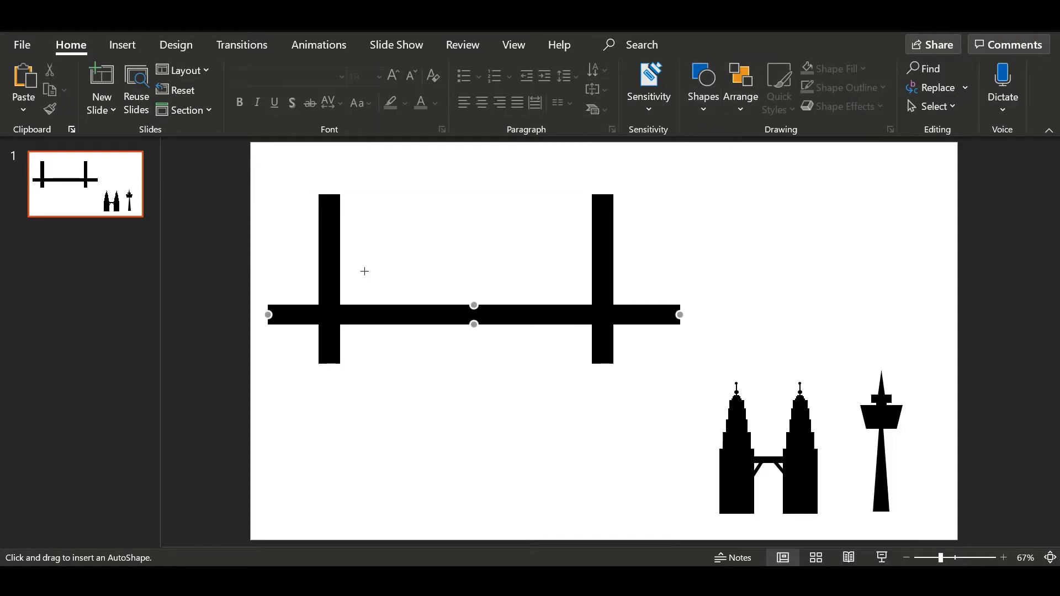
mouse_move(331, 276)
left_mouse_down()
mouse_move(373, 314)
mouse_move(333, 273)
left_mouse_up()
key("ctrl+c")
key("ctrl+v")
mouse_move(336, 257)
left_mouse_down()
mouse_move(326, 276)
mouse_move(329, 266)
mouse_move(357, 272)
mouse_move(396, 314)
left_mouse_up()
Keep copying and lengthening the cable line up the left pillar to make six parallel cables in total.
key("ctrl+c")
key("ctrl+v")
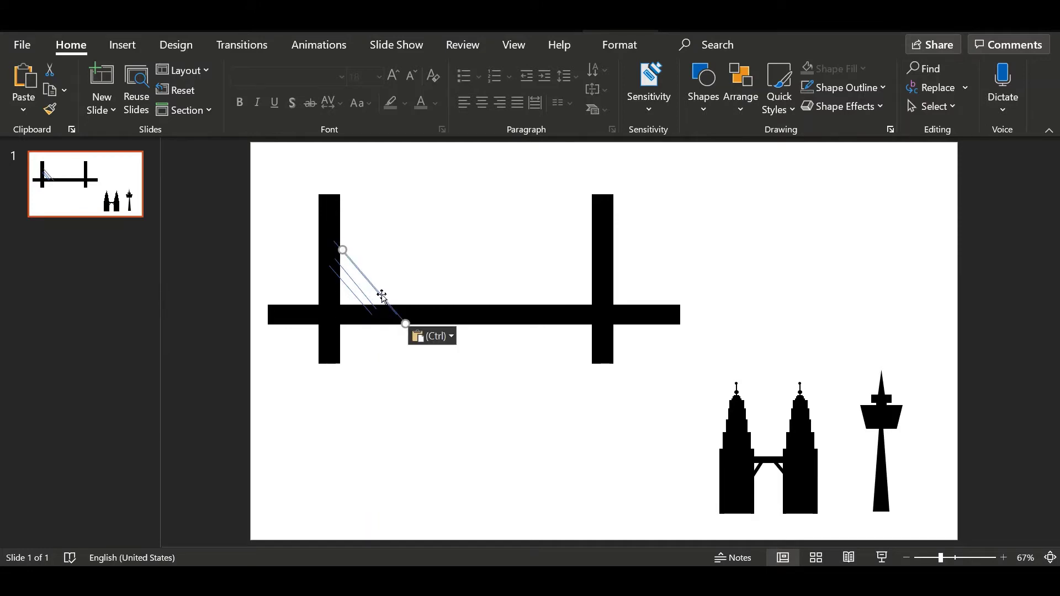
left_click_drag(396, 314, 436, 311)
key("ctrl+c")
key("ctrl+v")
key("ctrl+c")
key("ctrl+v")
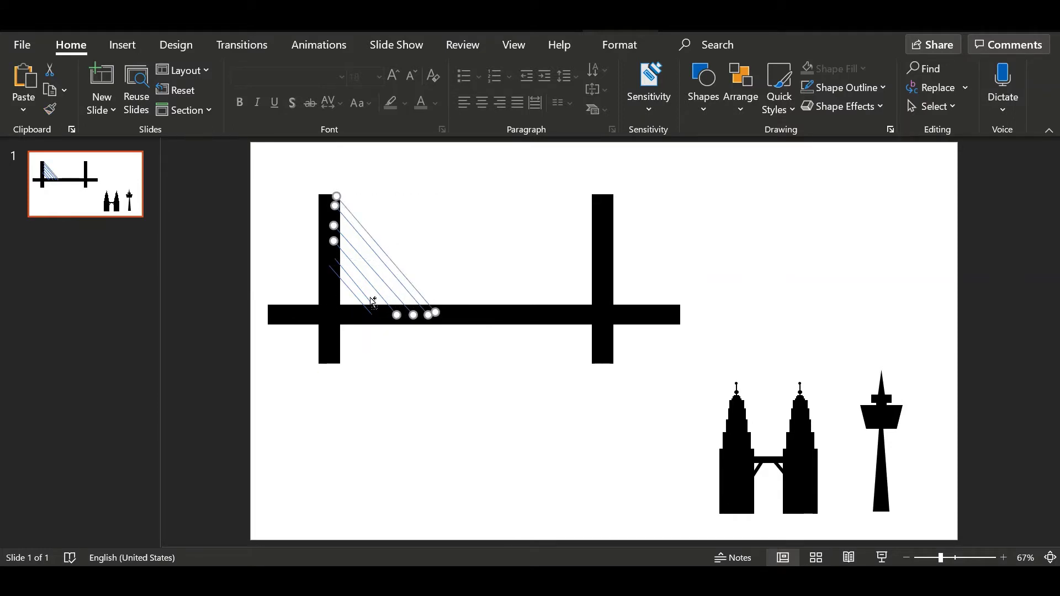
Give all six cables a black outline with a 3 pt weight.
left_click(620, 45)
left_click(452, 87)
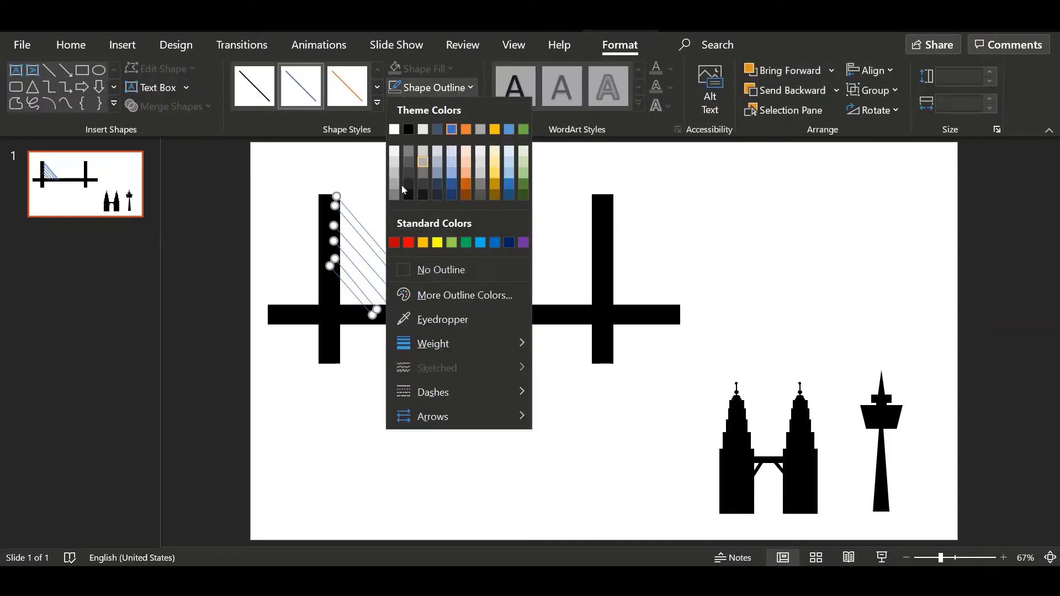
left_click(409, 129)
left_click(442, 87)
mouse_move(497, 344)
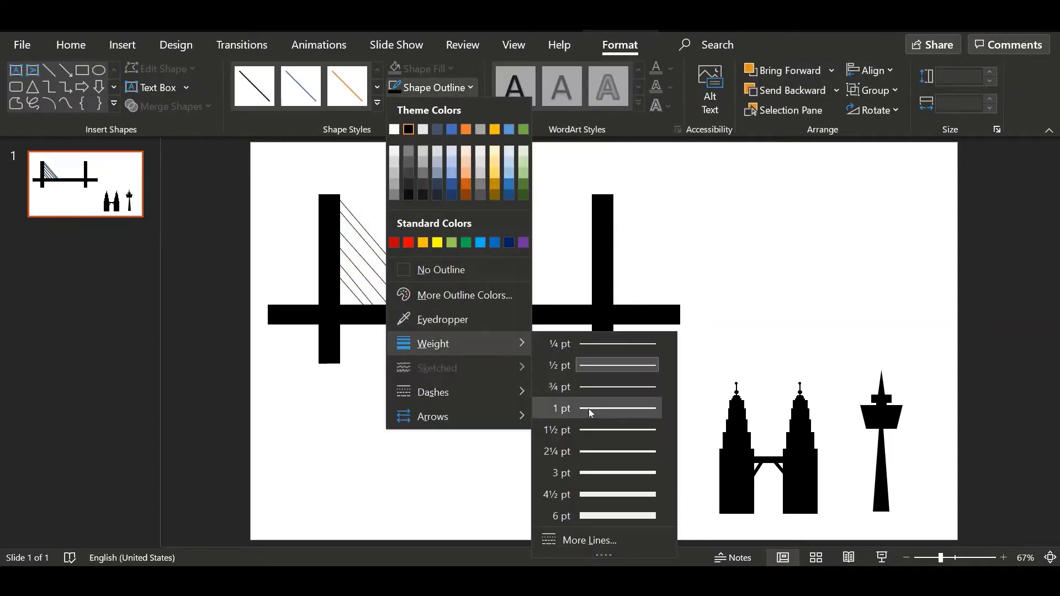
left_click(598, 472)
left_click(681, 262)
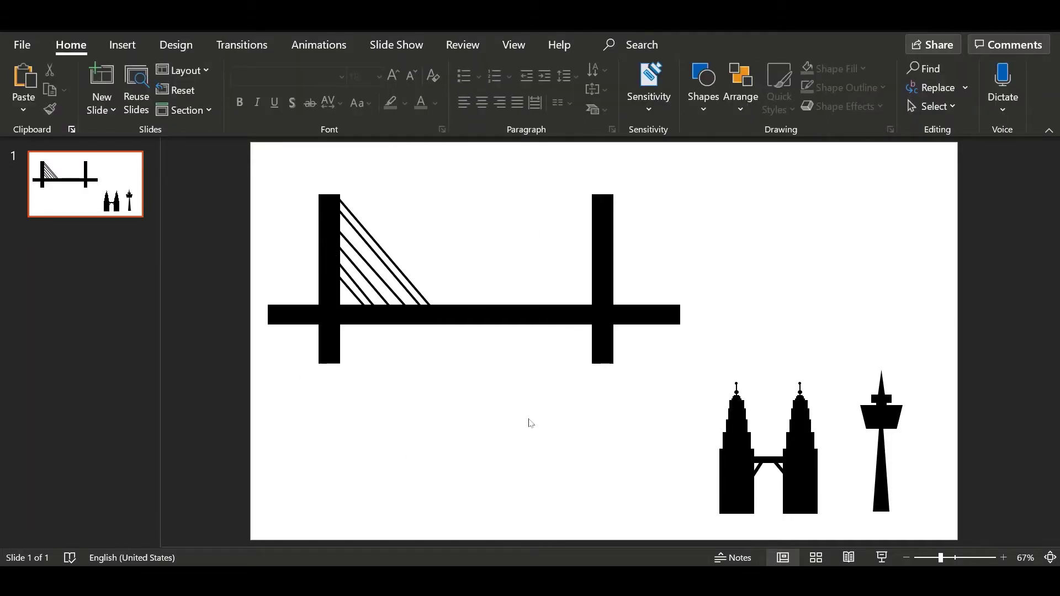
Copy the outermost cable and slope it from the right pillar's top down to the deck, about 2.34 by 2.89 inches.
left_click(420, 301)
key("ctrl+c")
key("ctrl+v")
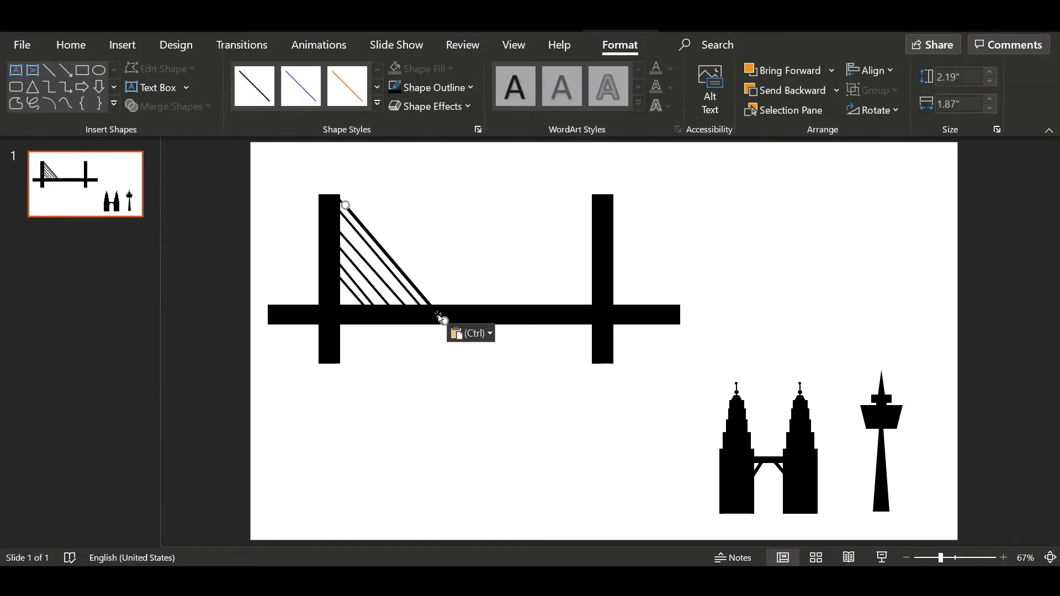
left_click_drag(345, 206, 595, 200)
left_click(670, 250)
Paste five parallel copies of the new cable stepping down along the right pillar's inner side.
left_click(413, 296)
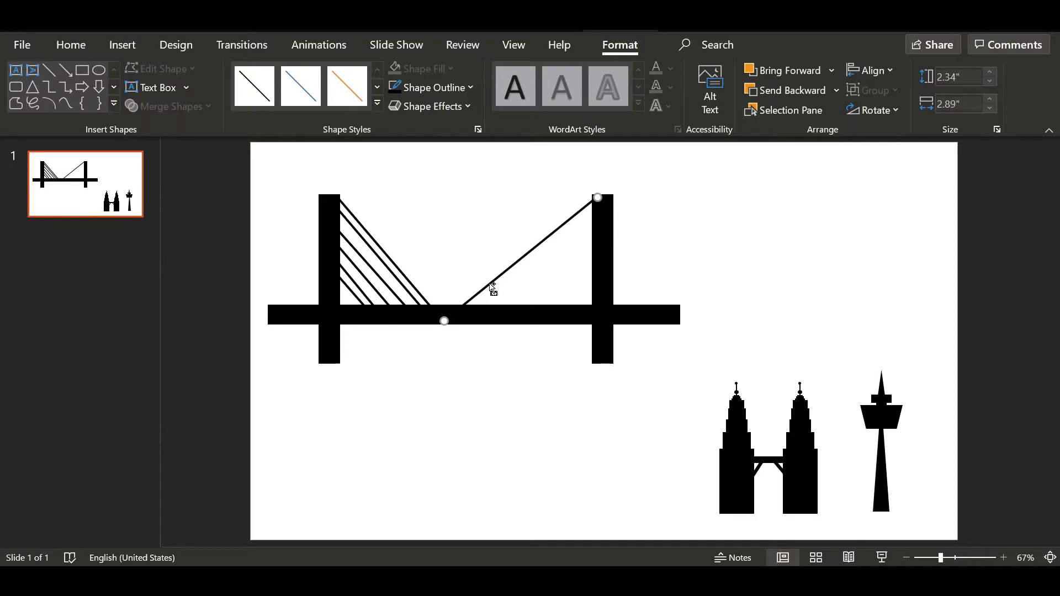
key("ctrl+v")
key("ctrl+v")
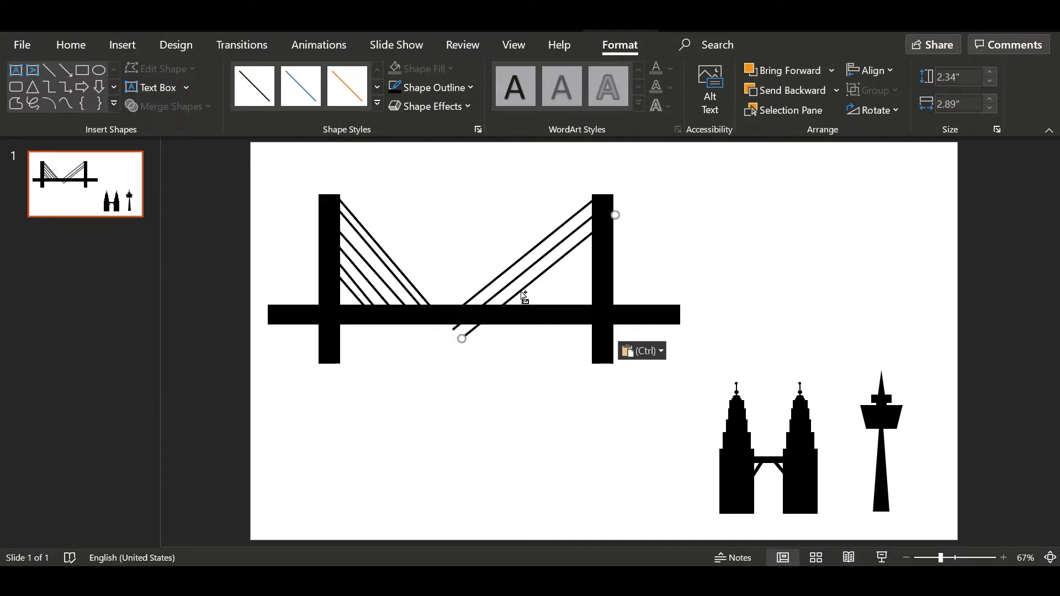
key("ctrl+v")
key("ctrl+v")
key("ctrl+v")
Shorten the three lowest copies at both ends so they stop within the deck and the right pillar.
left_click_drag(488, 365, 548, 315)
left_click_drag(642, 241, 612, 264)
left_click(486, 351)
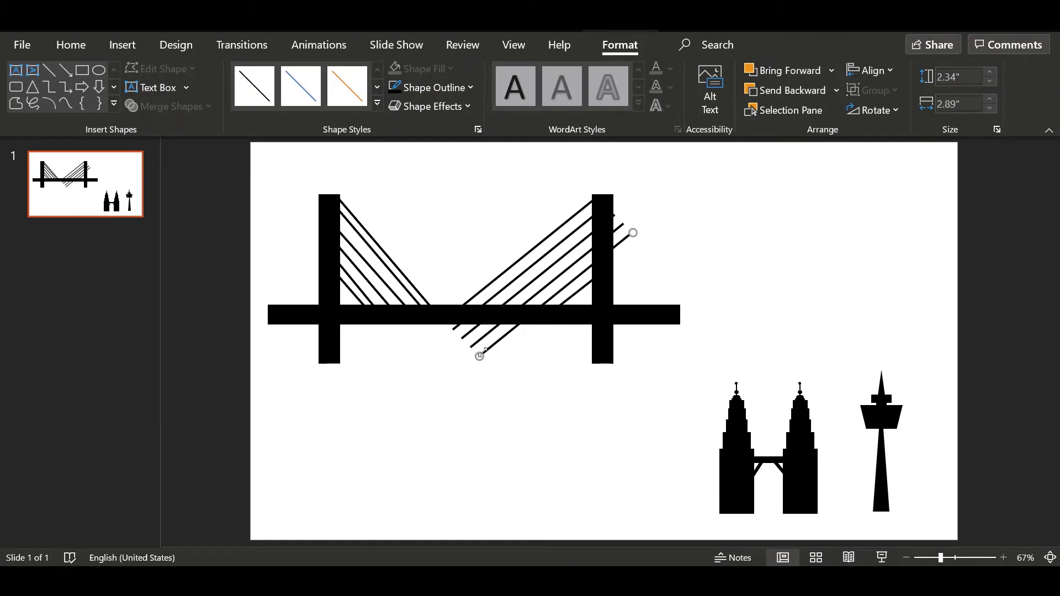
left_click_drag(480, 356, 528, 315)
left_click_drag(632, 232, 606, 249)
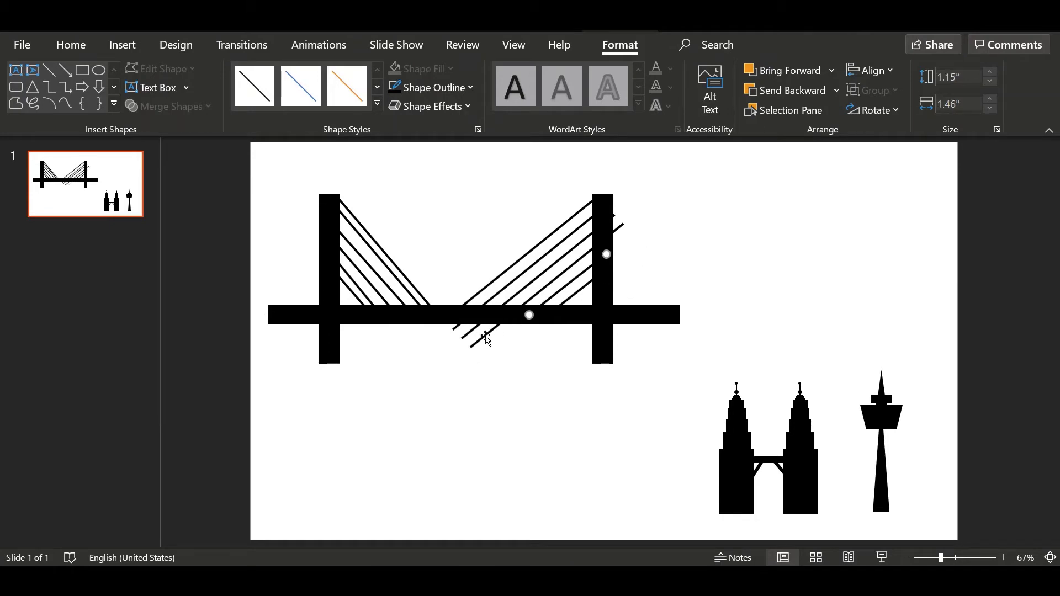
left_click(480, 339)
left_click_drag(470, 346, 517, 313)
left_click_drag(610, 235, 604, 236)
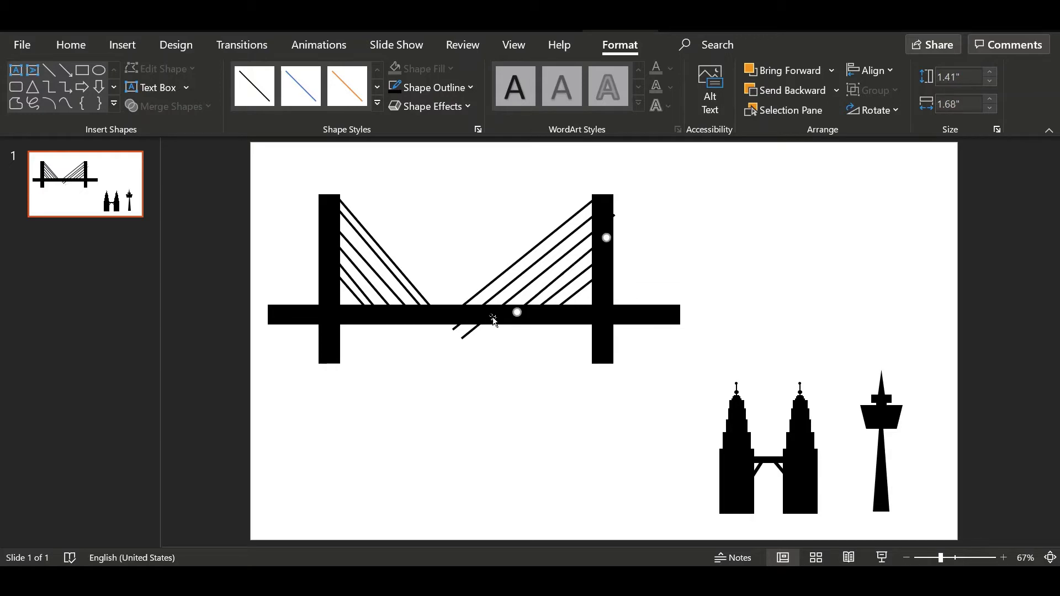
Shorten the two remaining protruding copies so they also stop within the deck and the right pillar.
left_click(461, 336)
left_click_drag(461, 337, 495, 310)
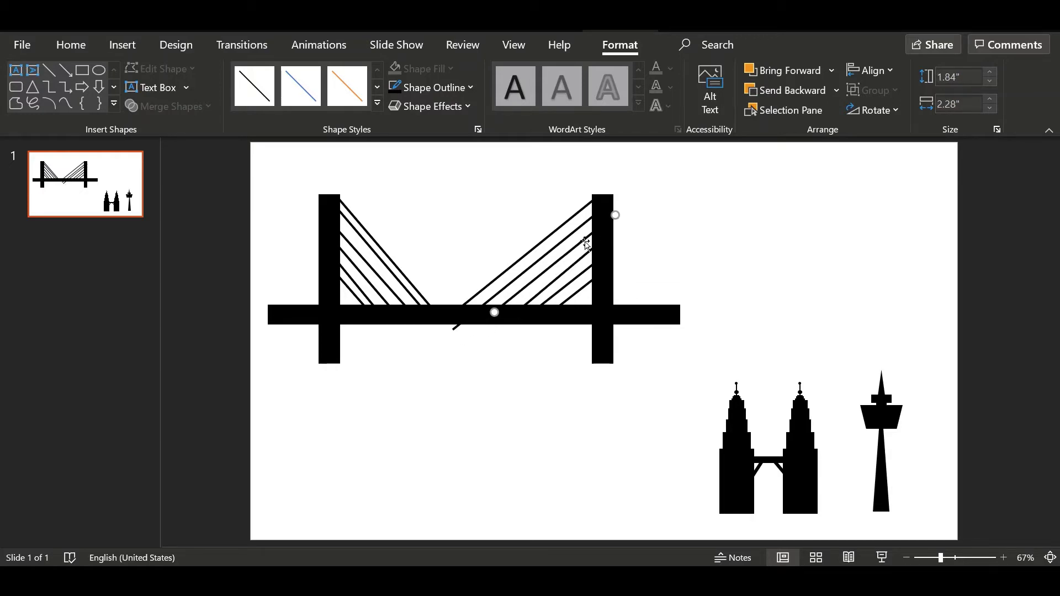
left_click_drag(613, 214, 604, 218)
left_click(454, 330)
left_click_drag(453, 331, 469, 310)
left_click(643, 249)
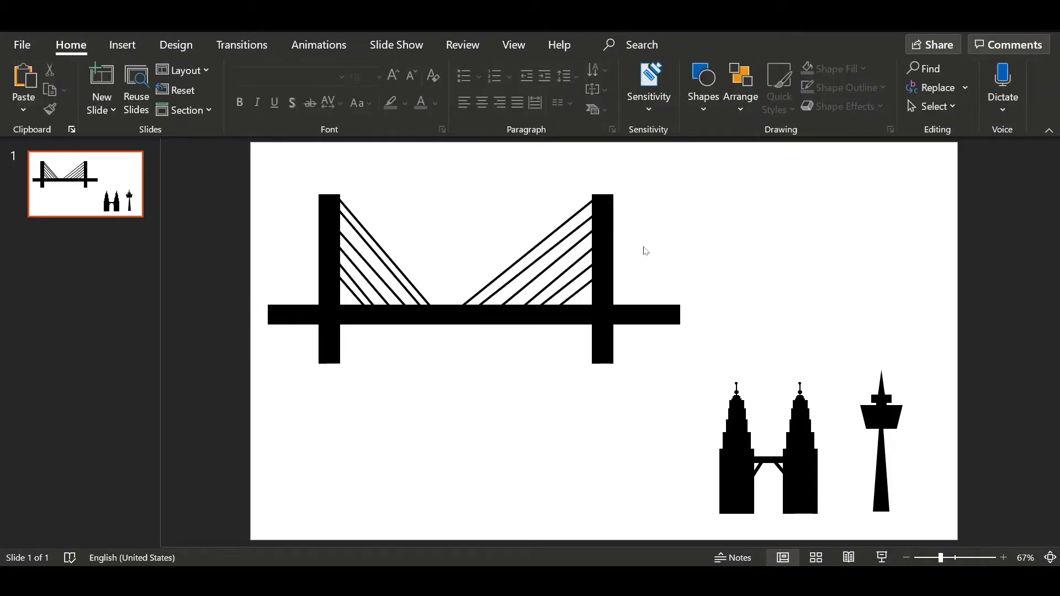
Add six parallel cables on the right pillar's outer side from copies of the shortest left cable, and extend the deck beyond them.
left_click(356, 301)
key("ctrl+c")
key("ctrl+v")
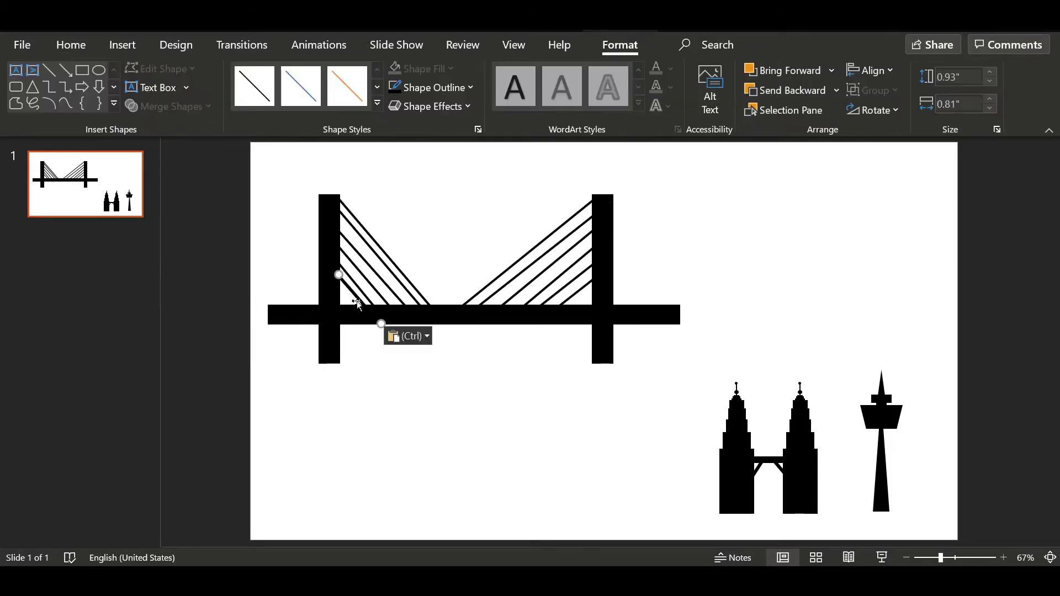
left_click_drag(356, 301, 628, 302)
key("ctrl+v")
left_click_drag(378, 320, 719, 320)
key("ctrl+v")
key("ctrl+v")
key("ctrl+v")
left_click(671, 314)
left_click(719, 330)
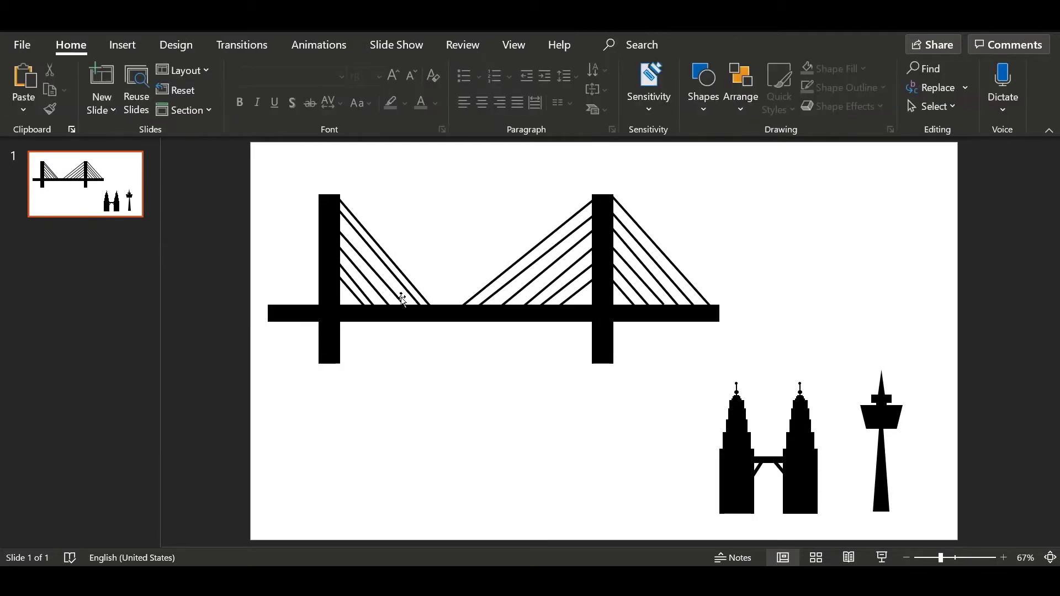
Add six mirrored parallel cables on the left pillar's outer side, the outermost about 2.26 by 2.27 inches.
left_click(349, 290)
key("ctrl+c")
key("ctrl+v")
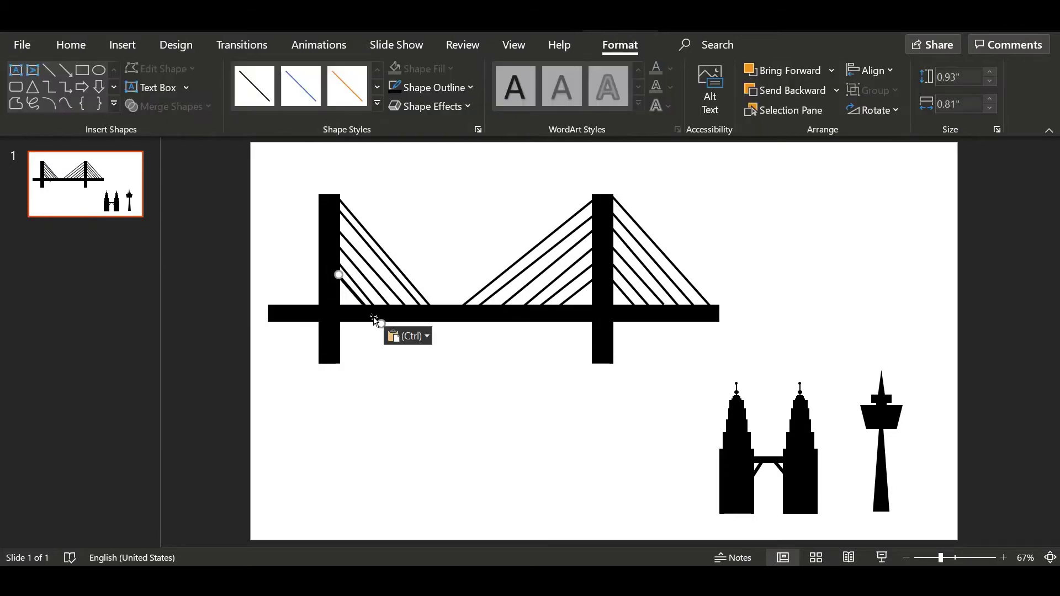
left_click_drag(381, 321, 307, 261)
key("ctrl+v")
left_click_drag(278, 292, 198, 317)
key("ctrl+c")
key("ctrl+v")
key("ctrl+v")
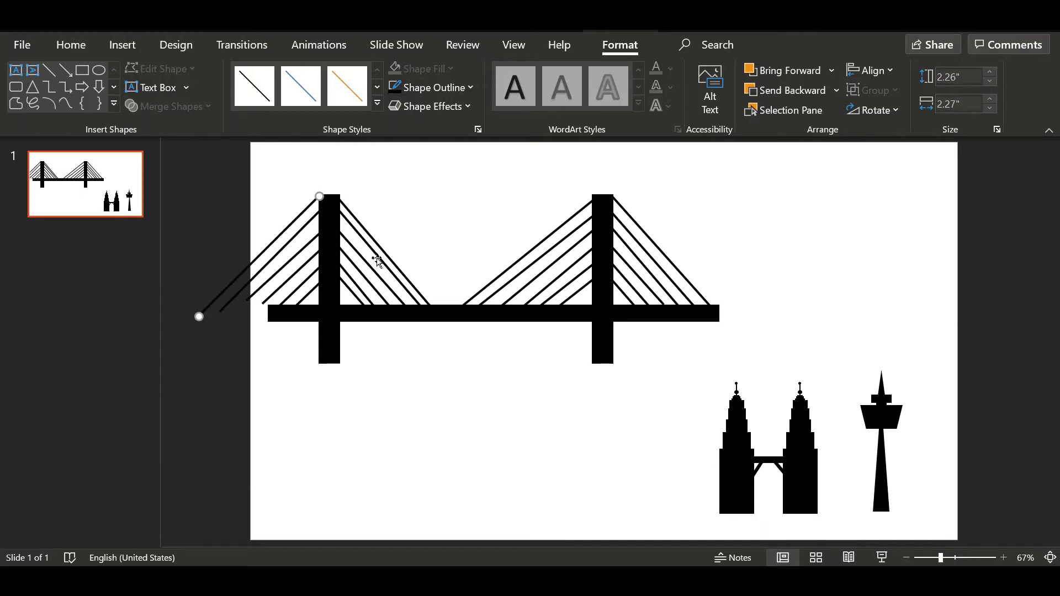
Adjust the outermost cable on the left pillar's inner side to start at the pillar's top and reach farther along the deck.
left_click(377, 247)
left_click_drag(339, 196, 341, 194)
left_click(352, 254)
left_click_drag(424, 301, 438, 305)
key("Escape")
Extend the deck's left end just past the outermost cable, with a deck height of about 0.36 inch.
left_click(269, 314)
left_click_drag(269, 313, 182, 324)
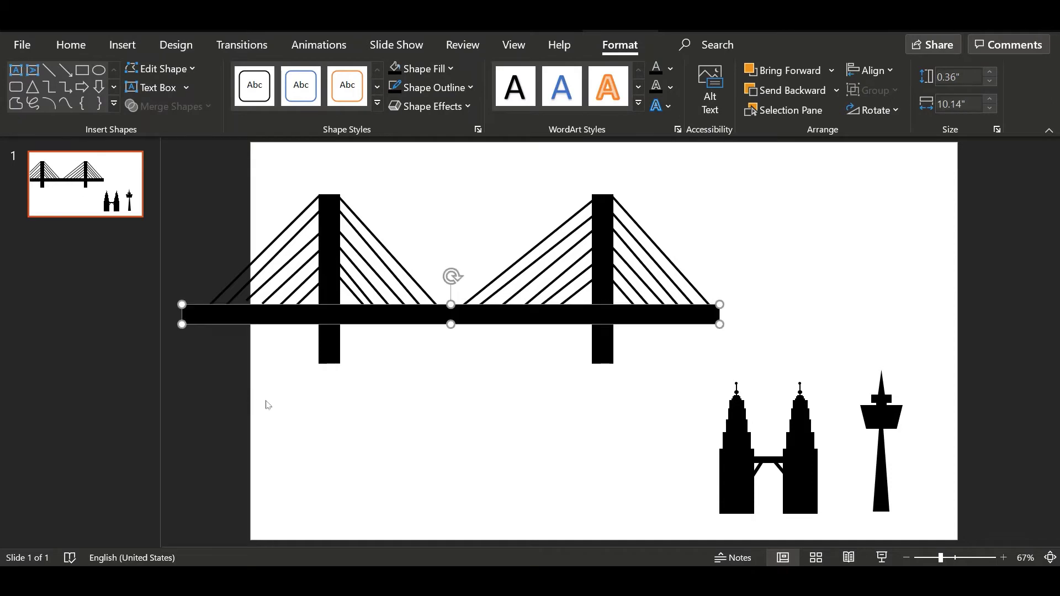
left_click(274, 404)
left_click(263, 301)
left_click_drag(262, 303, 191, 320)
left_click(208, 396)
left_click(185, 314)
left_click(199, 375)
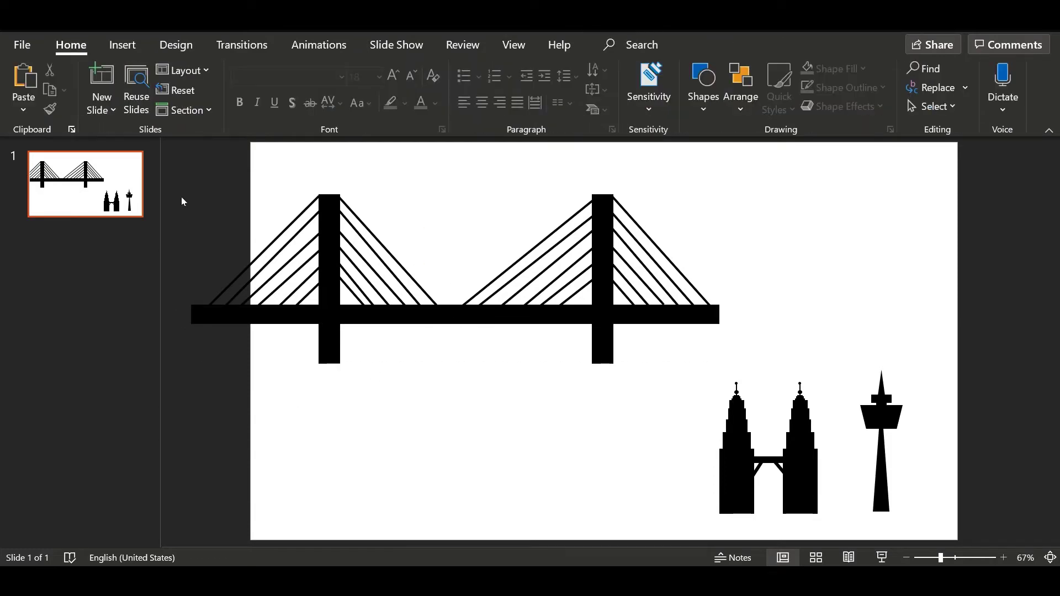
Select the deck, both pillars and all the cables, and group them into one bridge object.
left_click_drag(176, 172, 753, 382)
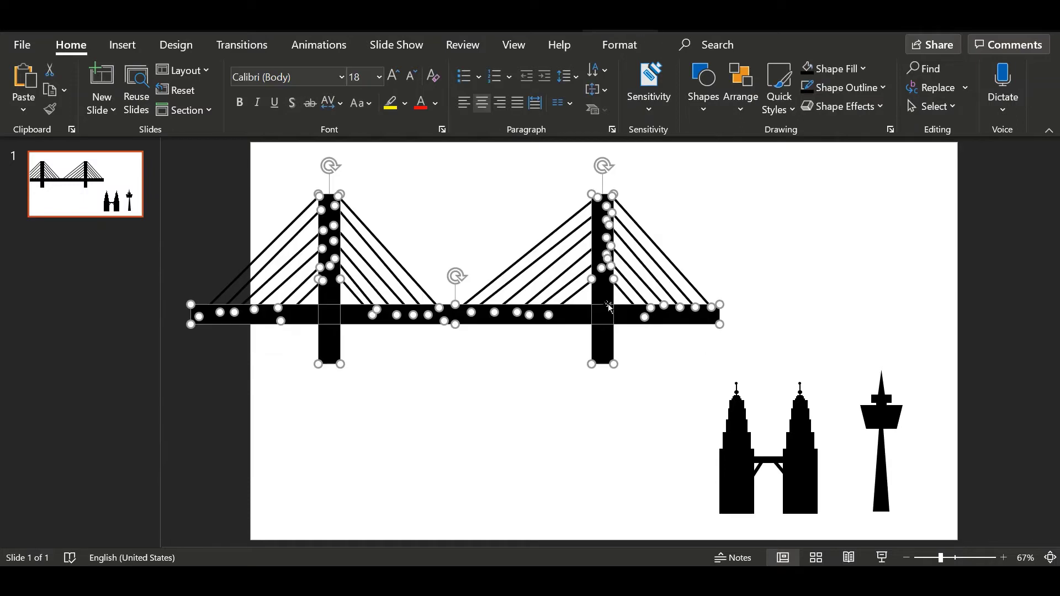
right_click(607, 298)
mouse_move(620, 348)
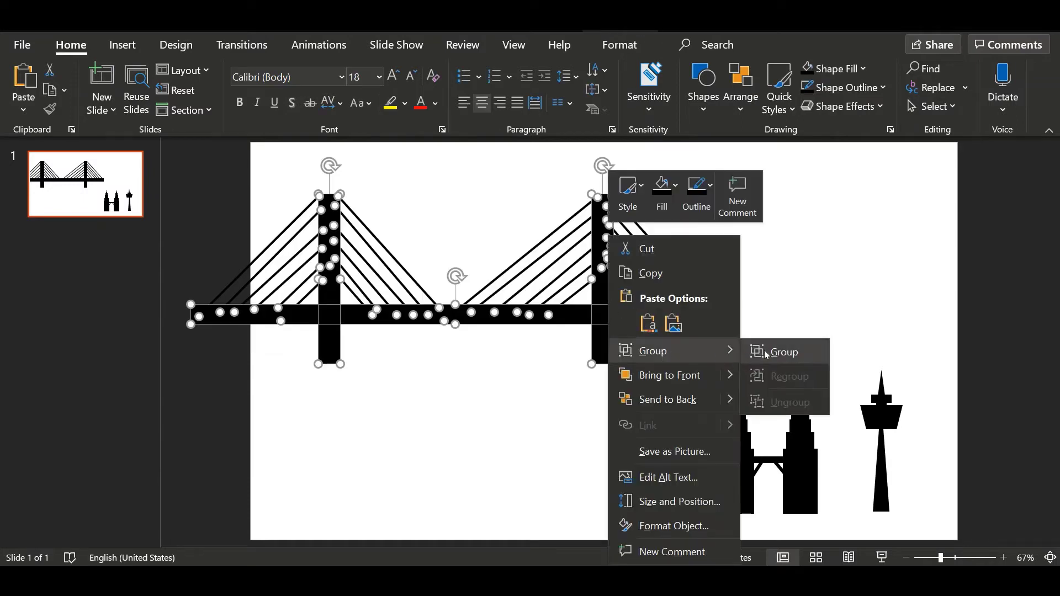
left_click(778, 348)
Shrink the bridge group and place it beside the twin skyscrapers, level with their lower part.
left_click_drag(186, 189, 445, 276)
left_click_drag(531, 310, 504, 451)
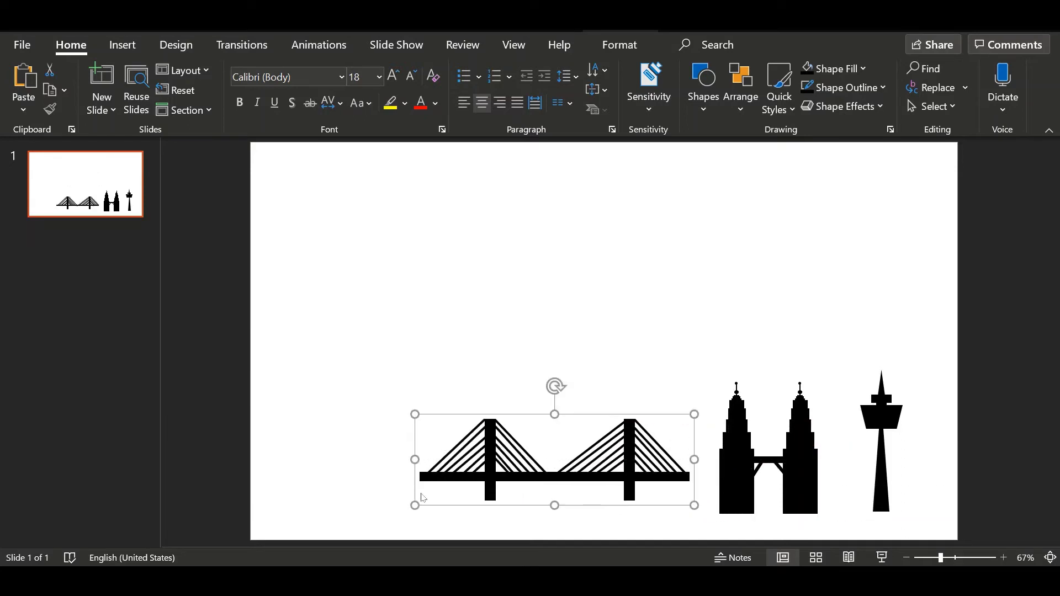
left_click_drag(414, 501, 473, 508)
left_click(514, 381)
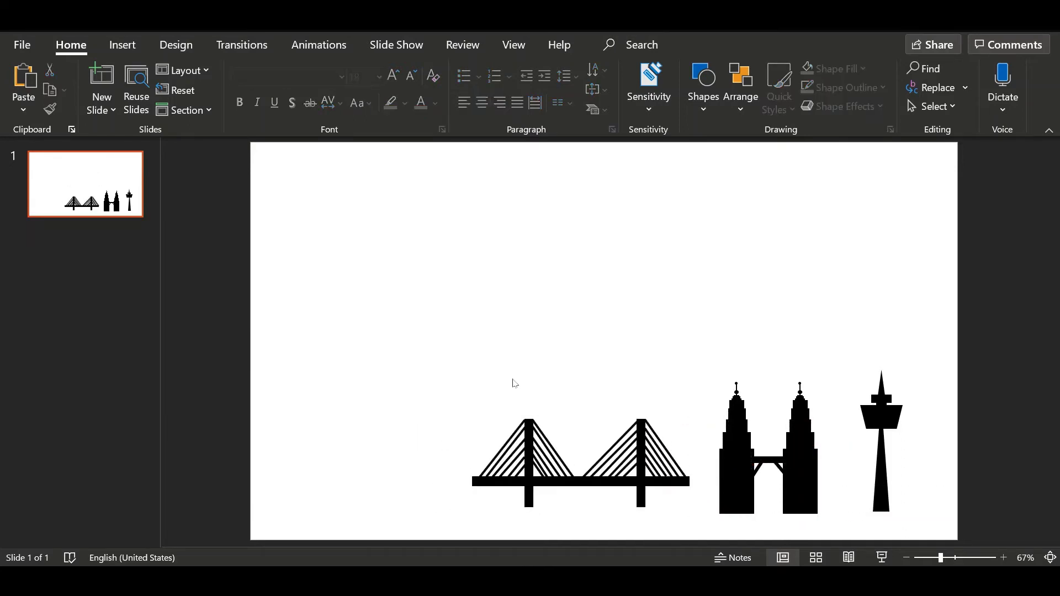
Draw a wide, low rounded rectangle in the slide's empty left area and color it black.
left_click(701, 108)
left_click(812, 147)
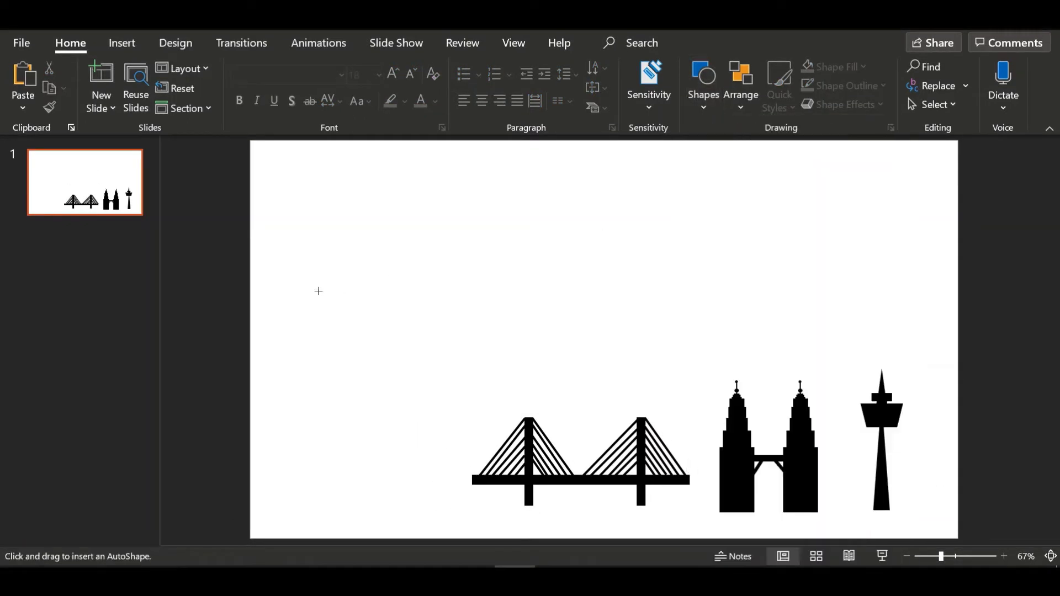
left_click_drag(319, 291, 402, 314)
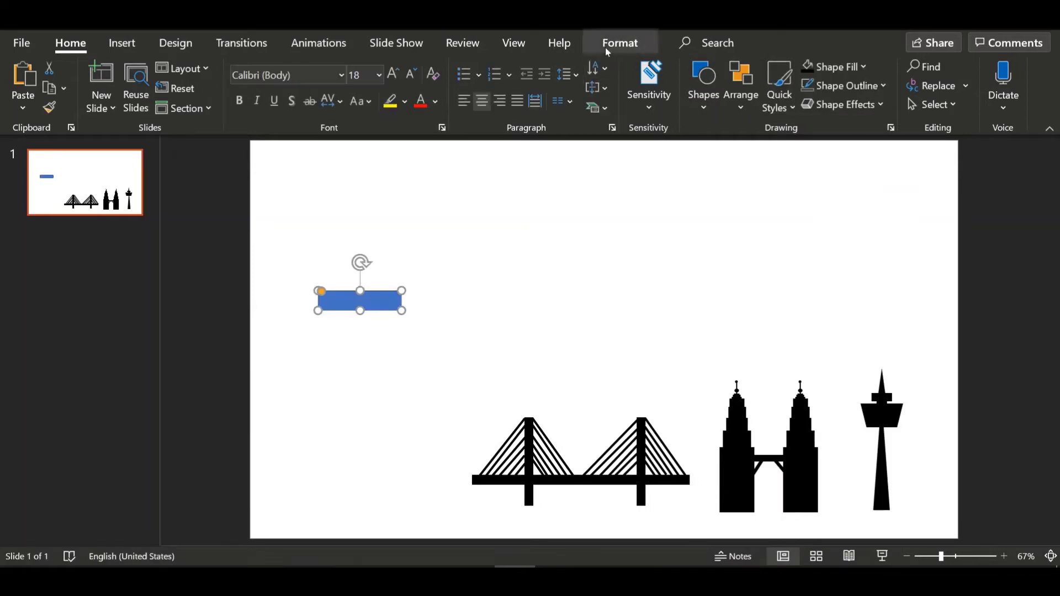
left_click(394, 67)
left_click(456, 214)
Draw a small rectangle about 0.22 by 0.21 inch on top of the rounded bar and color it black.
left_click(711, 107)
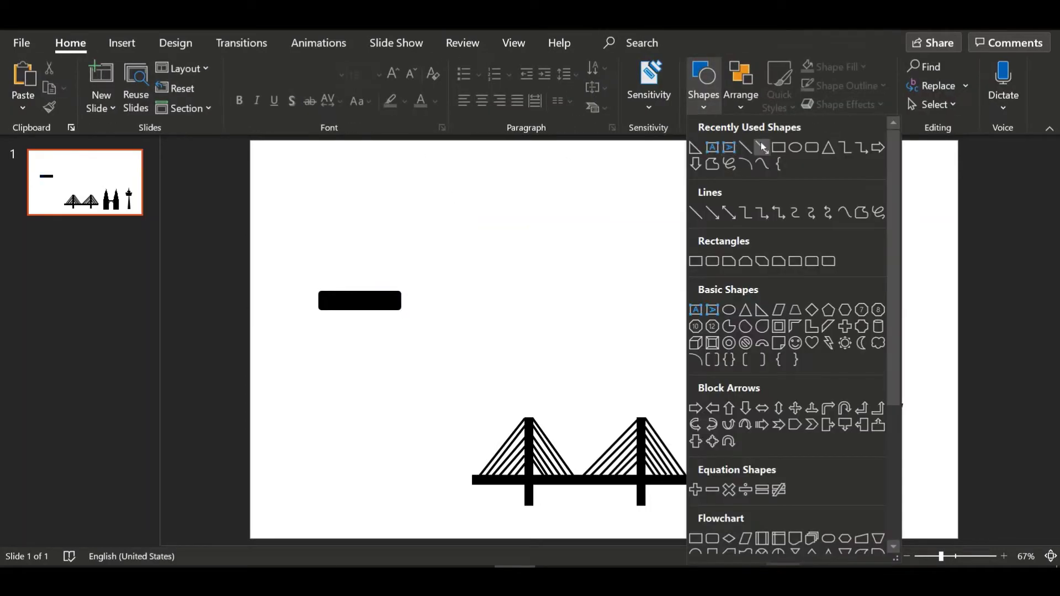
left_click(779, 147)
left_click_drag(344, 291, 345, 291)
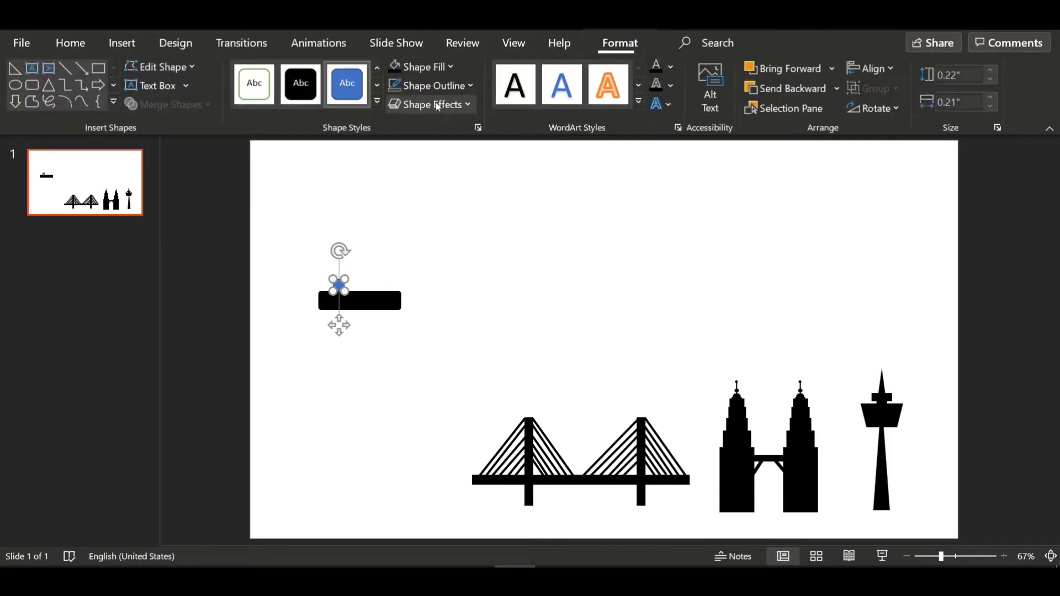
left_click(394, 67)
left_click(431, 196)
Copy the small block alongside the first one and resize the rounded bar to about 1.24 by 0.3 inch.
left_click(339, 285)
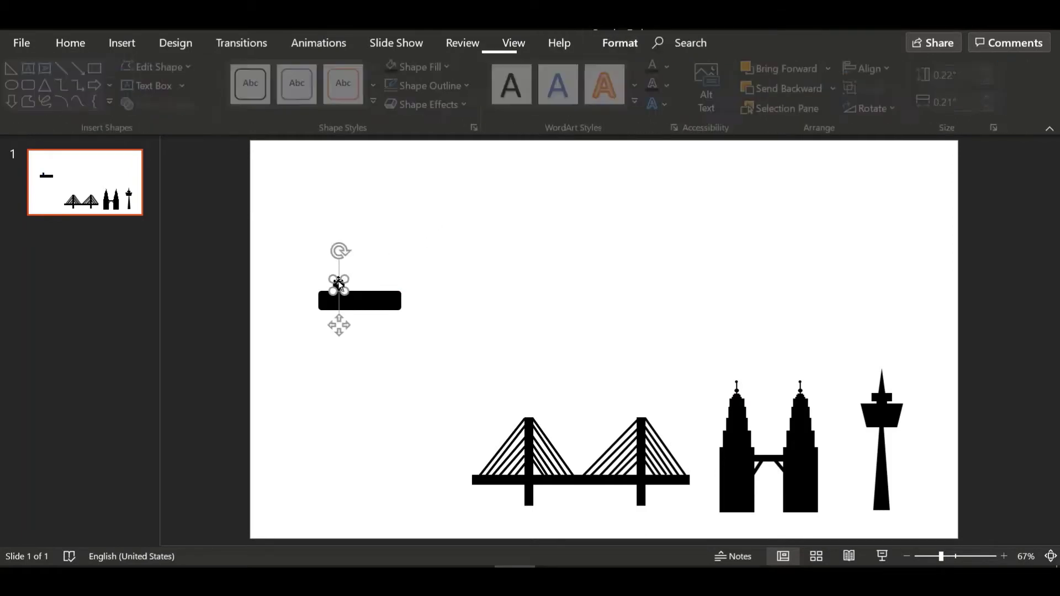
key("ctrl+c")
key("ctrl+v")
left_click_drag(348, 286, 384, 307)
left_click(362, 301)
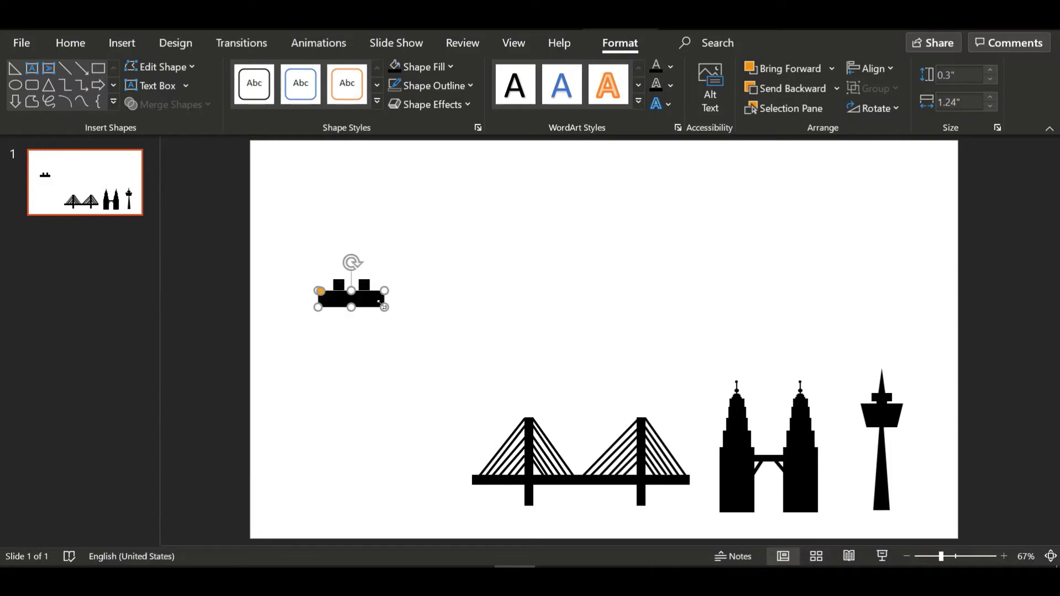
left_click(686, 180)
left_click(703, 80)
left_click(778, 148)
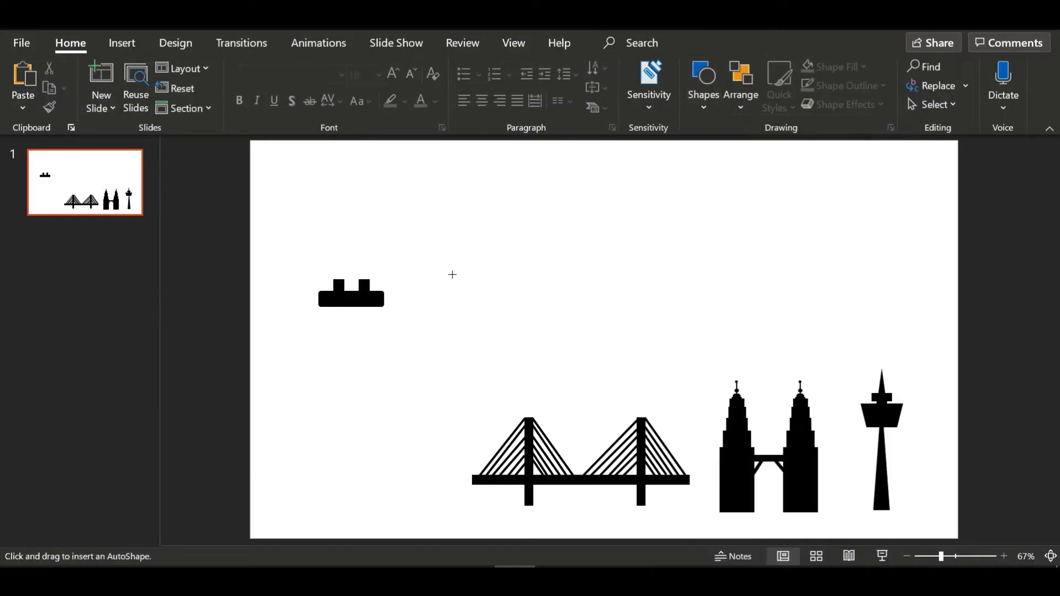
left_click(359, 297)
key("ctrl+z")
Copy the rounded bar onto the two small blocks and make the copy narrower and thinner, centered above the base.
left_click(380, 304)
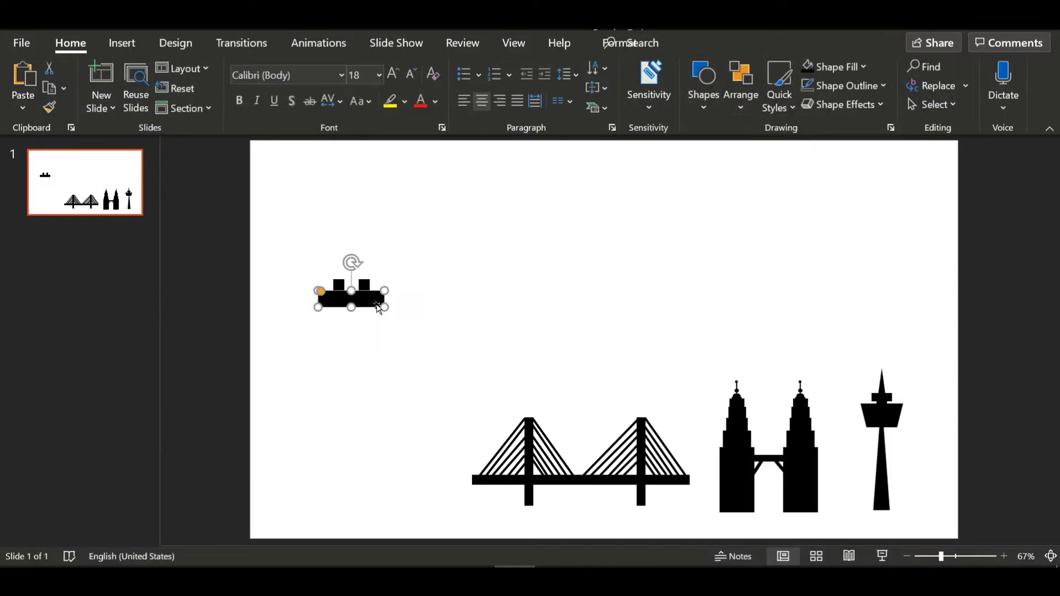
key("ctrl+c")
key("ctrl+v")
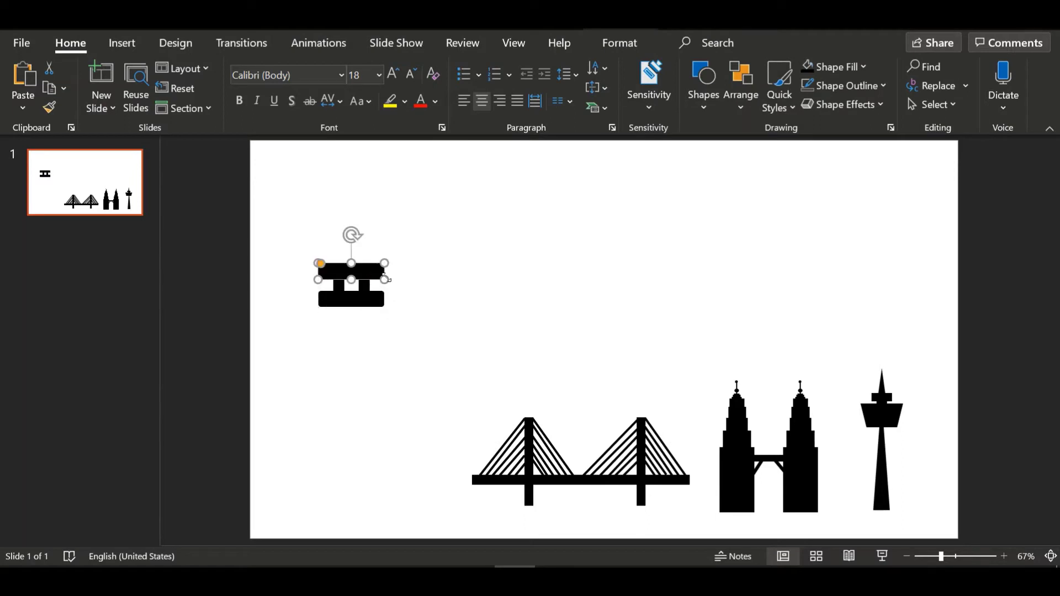
left_click_drag(384, 280, 371, 274)
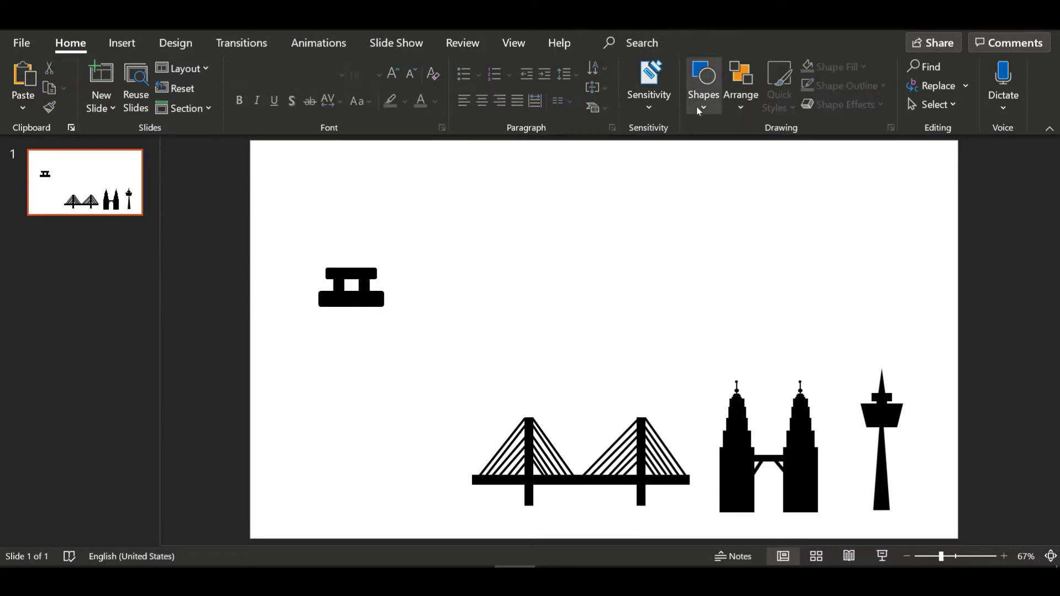
Draw a triangular roof about 0.95 inch wide and 0.57 inch tall on the upper bar.
left_click(702, 83)
left_click(828, 147)
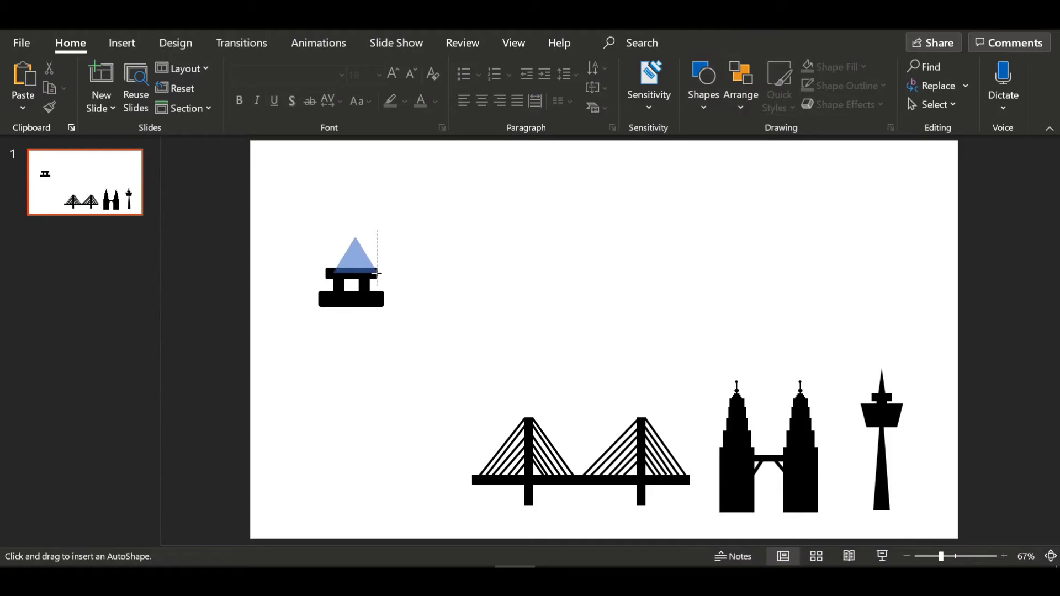
left_click_drag(378, 273, 378, 273)
mouse_move(367, 265)
left_mouse_down()
mouse_move(356, 261)
mouse_move(378, 268)
left_mouse_up()
left_click(421, 288)
Color the triangular roof black to match the rest of the small building.
left_click(365, 262)
left_click(620, 41)
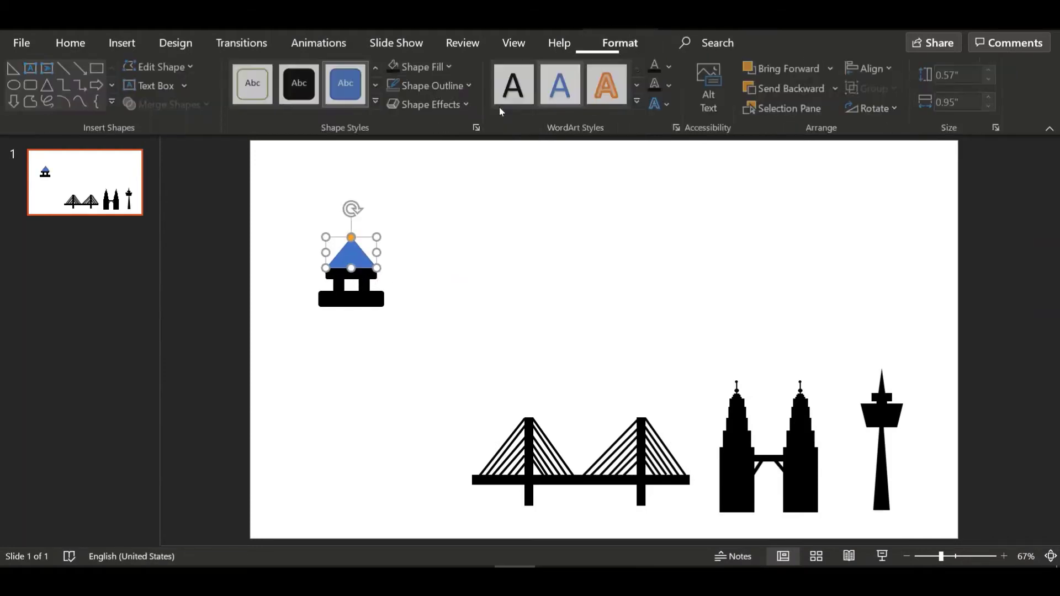
left_click(406, 65)
left_click(391, 246)
left_click(351, 253)
left_click(555, 310)
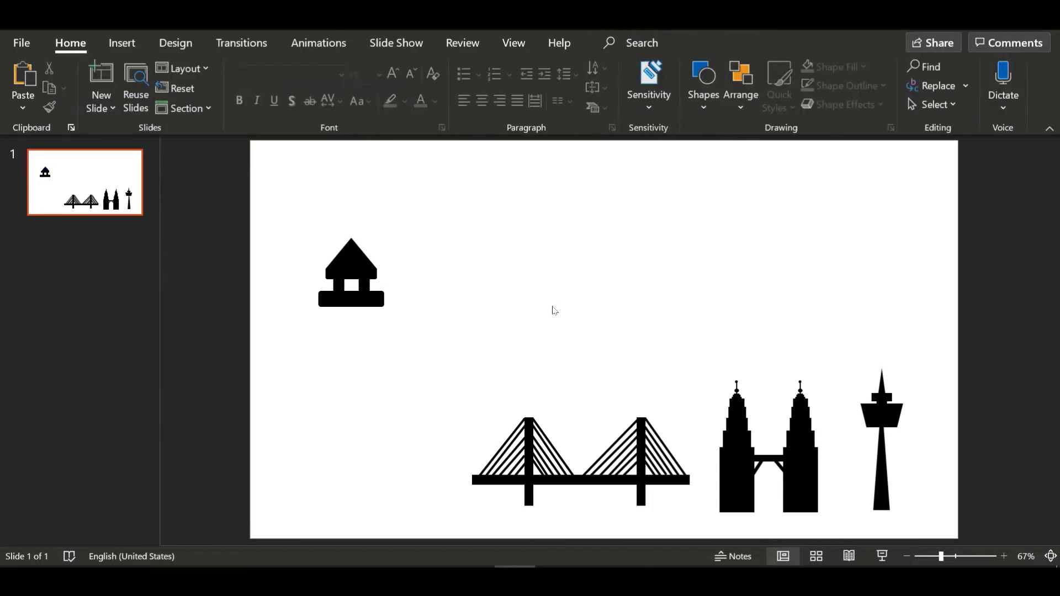
Draw an upright ellipse about 0.3 inch wide and 0.89 inch tall over the roof's peak and color it black.
left_click(702, 89)
left_click(799, 153)
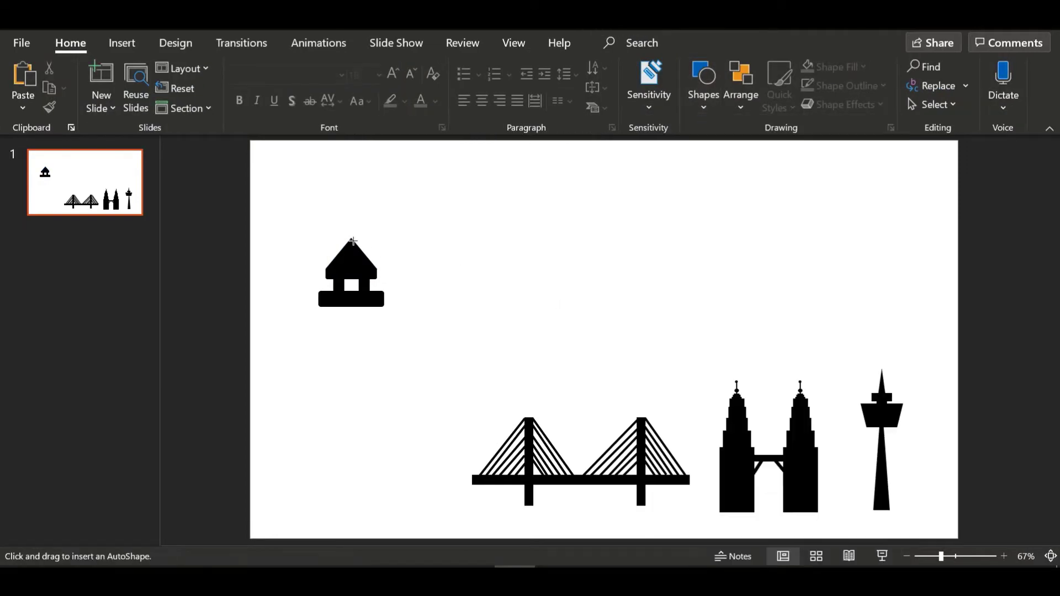
left_click_drag(359, 278, 350, 260)
left_click(620, 43)
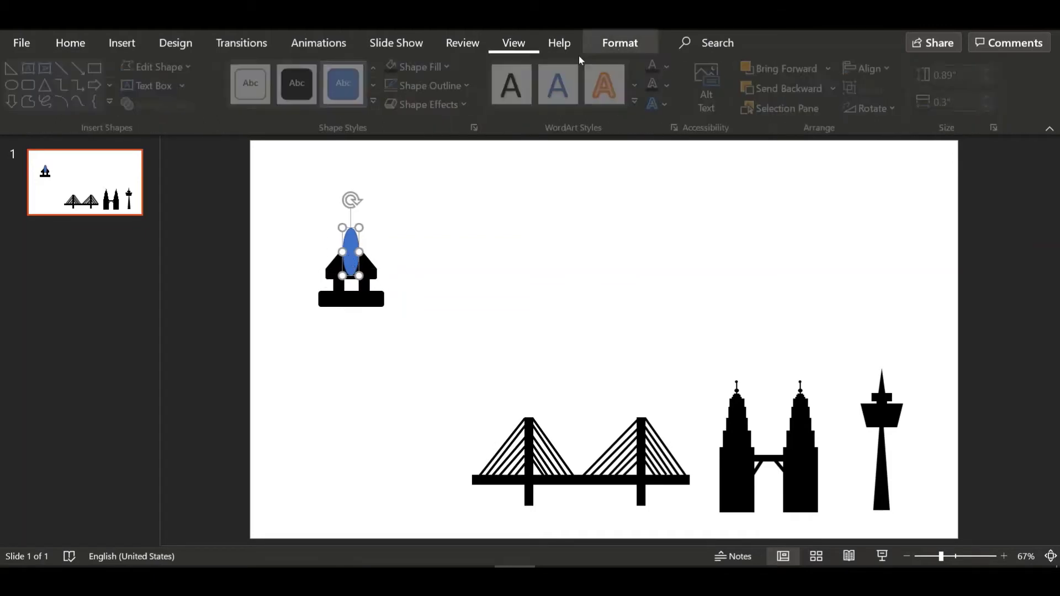
left_click(386, 66)
left_click(453, 244)
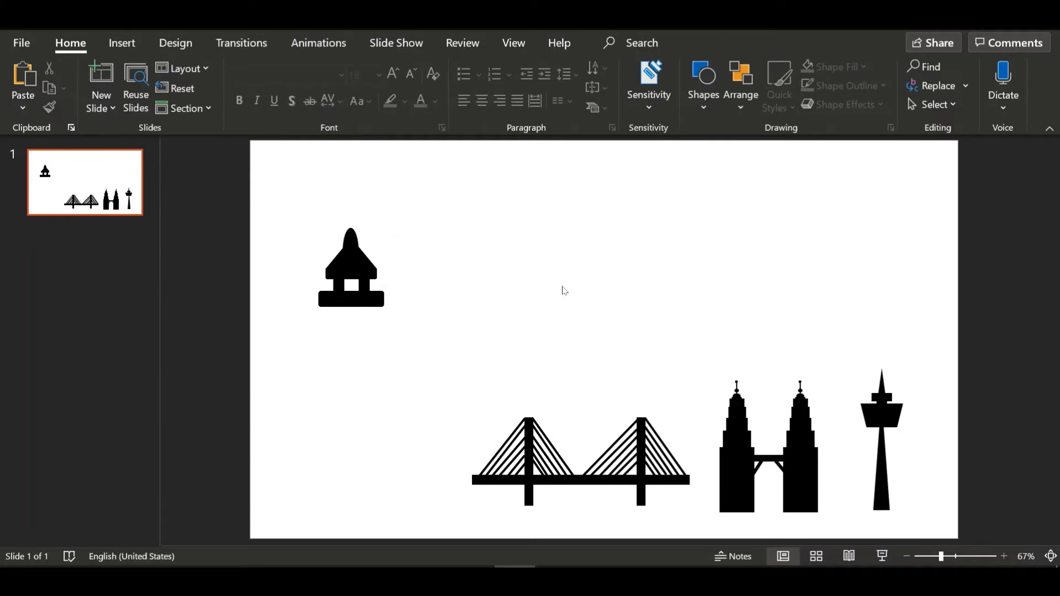
Draw a black curved, upswept roof shape about 1.5 inches wide and 0.49 inch tall across the triangular roof, tilted slightly counterclockwise.
left_click(702, 105)
left_click(755, 162)
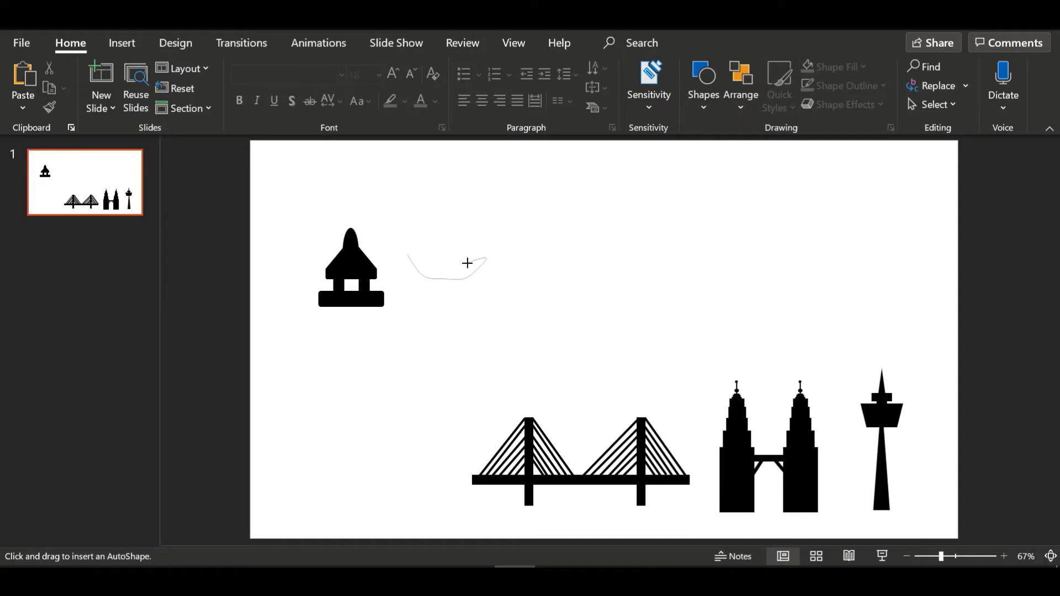
left_click(406, 250)
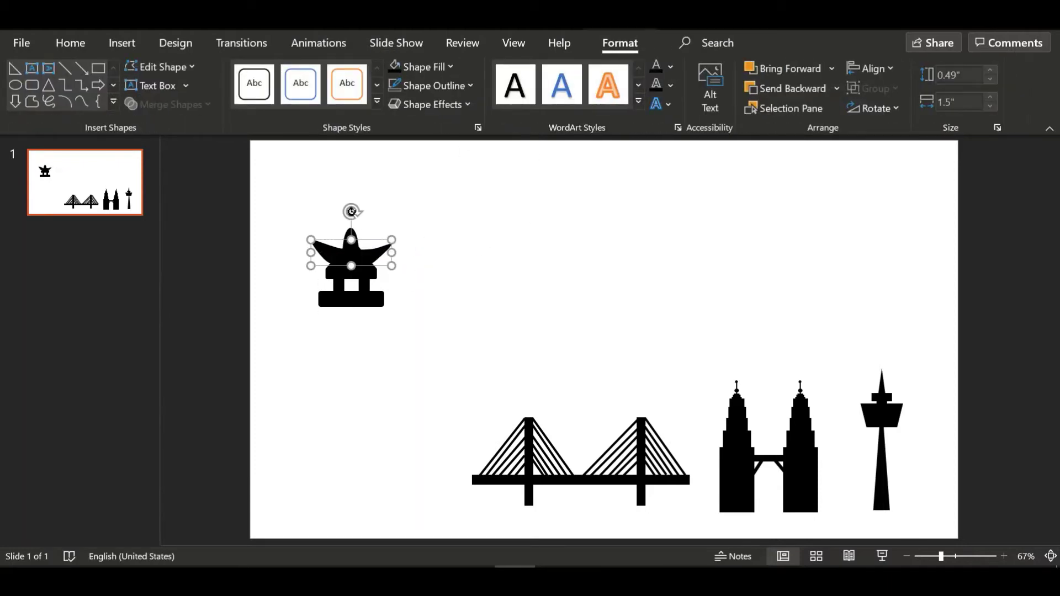
left_click_drag(350, 208, 347, 210)
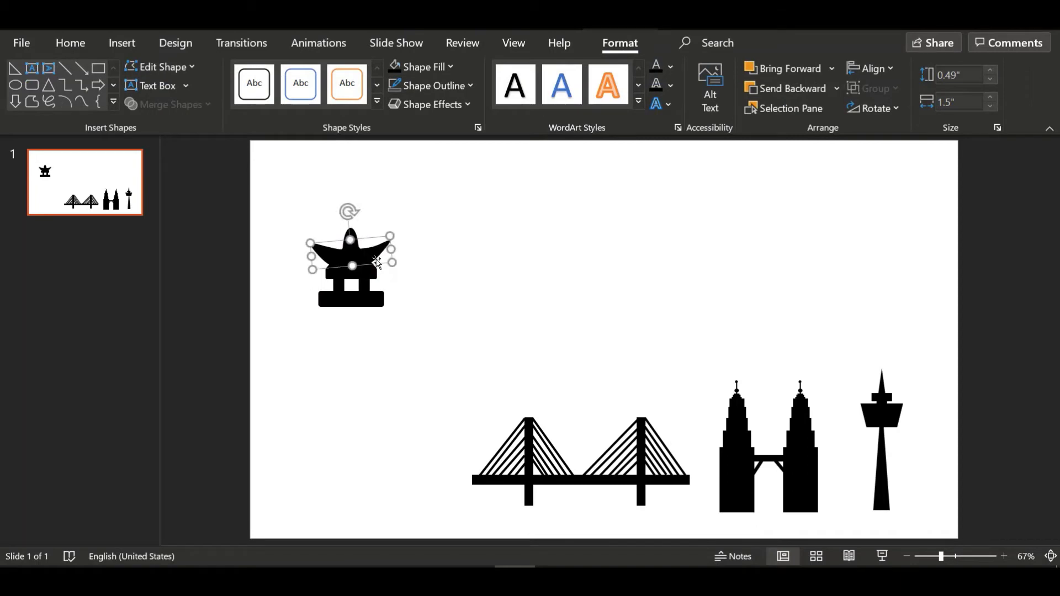
left_click(470, 305)
Draw a triangle about 0.13 inch wide and 0.14 inch tall beside the temple-like building, with black fill and a light gray outline.
left_click(703, 99)
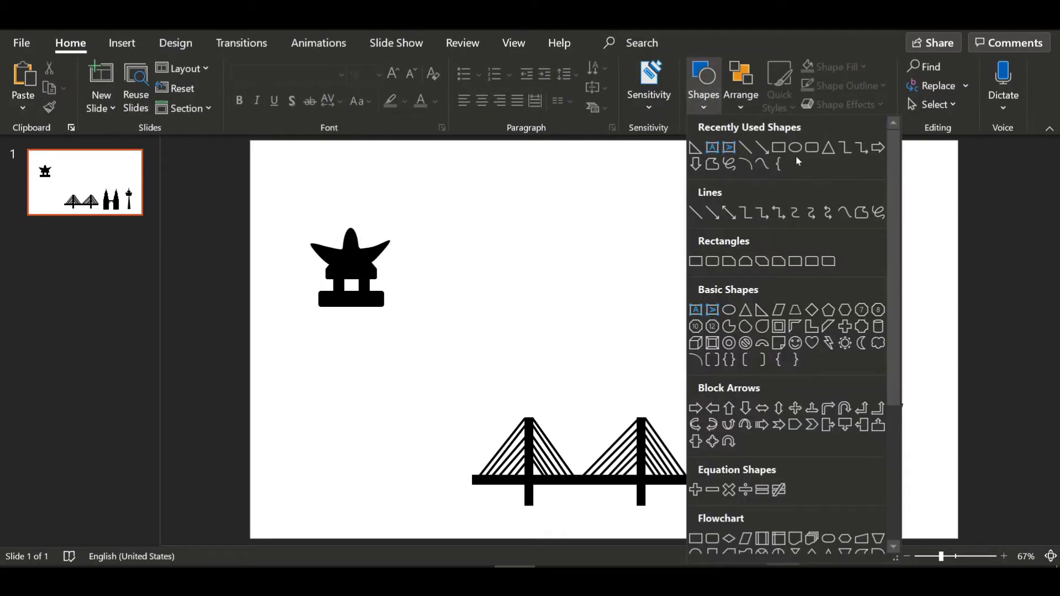
left_click(829, 148)
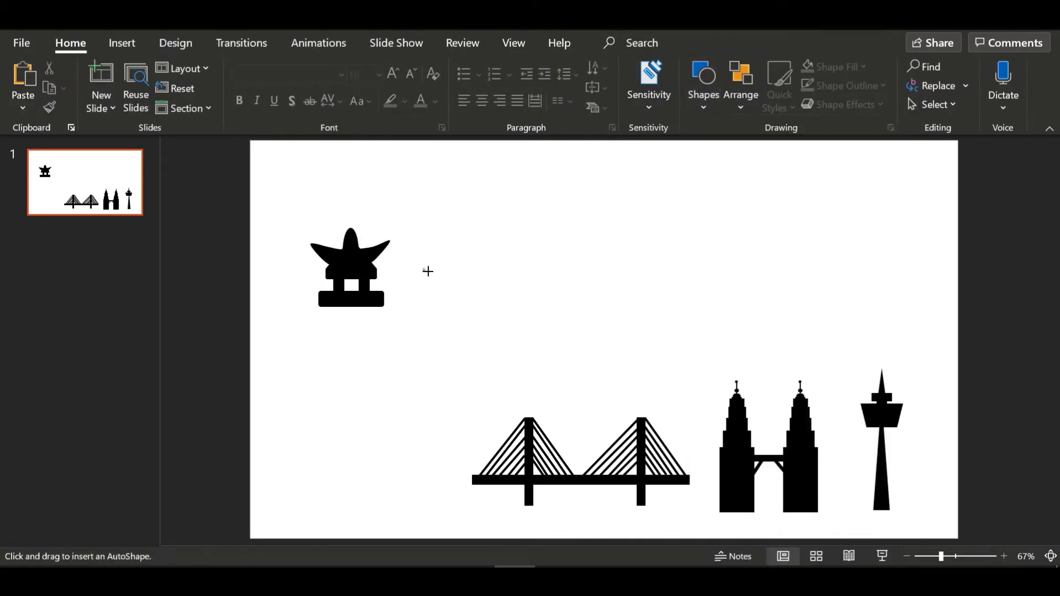
left_click_drag(432, 273, 432, 275)
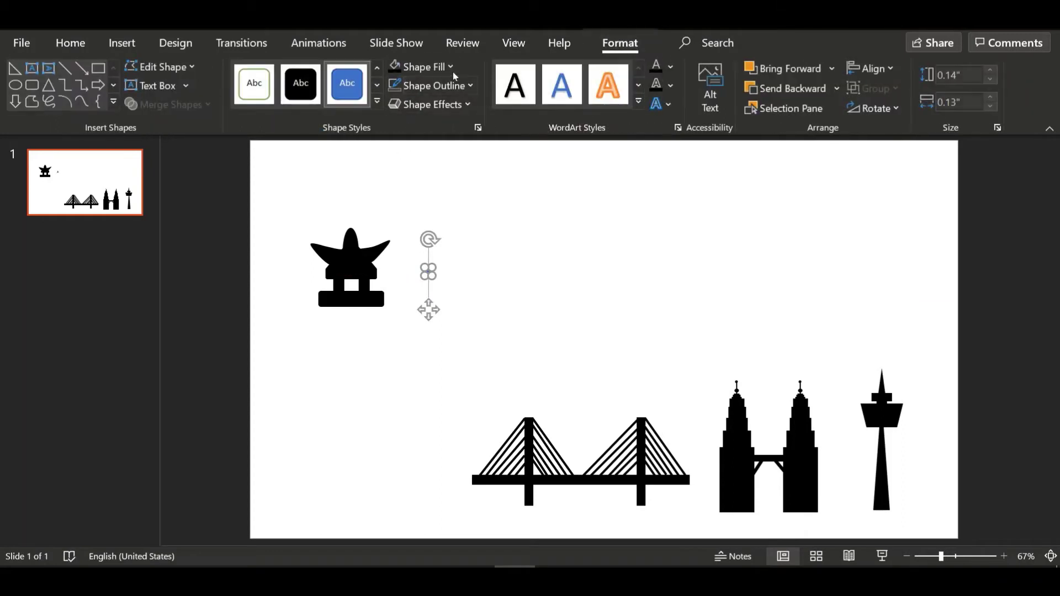
left_click(420, 67)
left_click(436, 85)
left_click(471, 86)
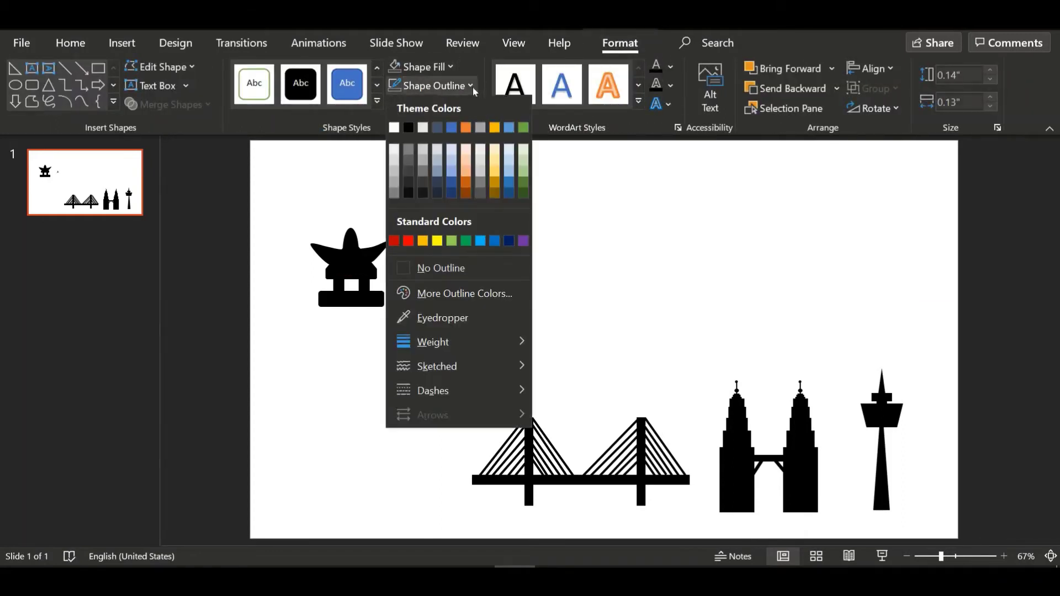
left_click(395, 171)
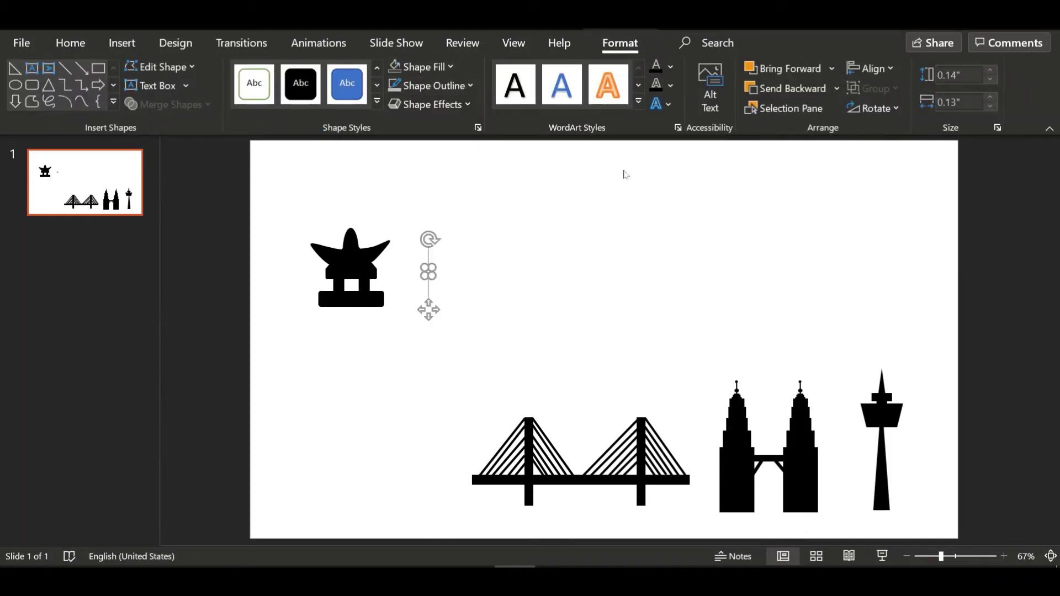
Flip the tiny triangle vertically and place it at the center of the curved roof.
left_click(883, 108)
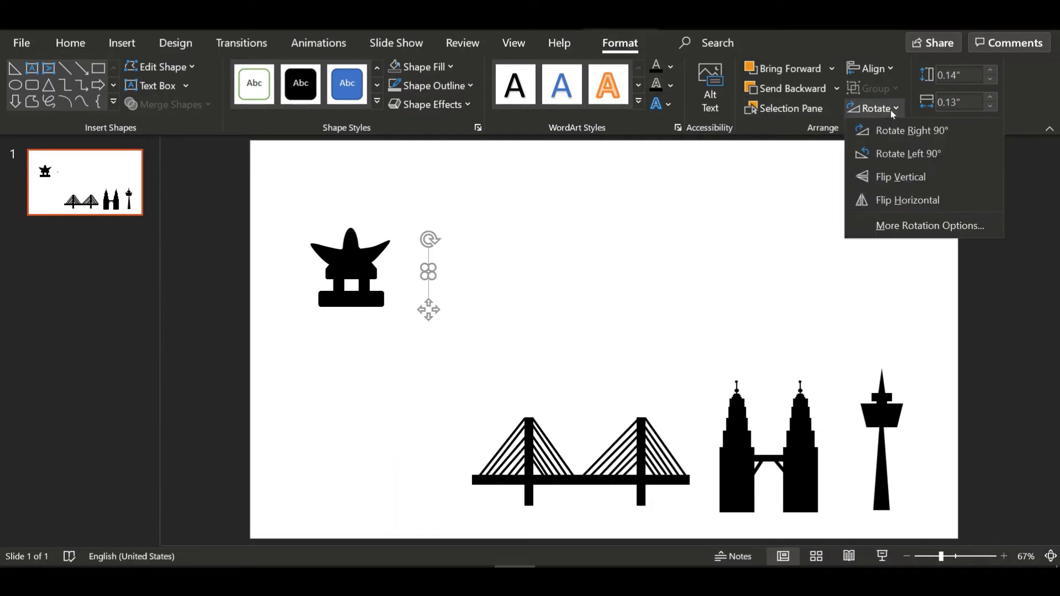
left_click(891, 178)
left_click_drag(431, 227, 348, 201)
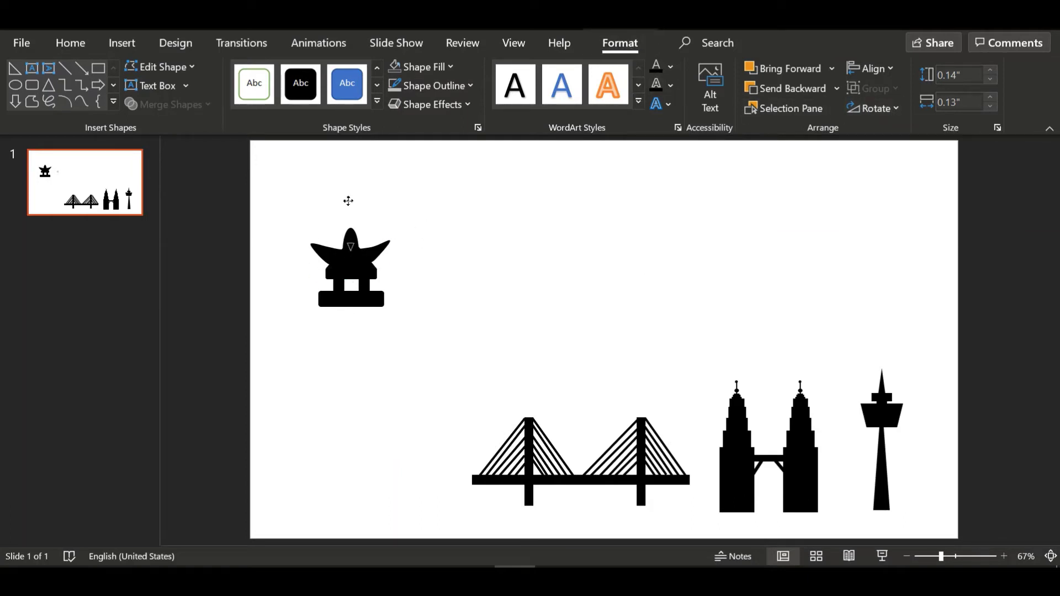
left_click(495, 295)
Group all shapes of the temple-like building, scale the group down, and place it at ground level beside the cable-stayed bridge.
left_click_drag(282, 221, 428, 324)
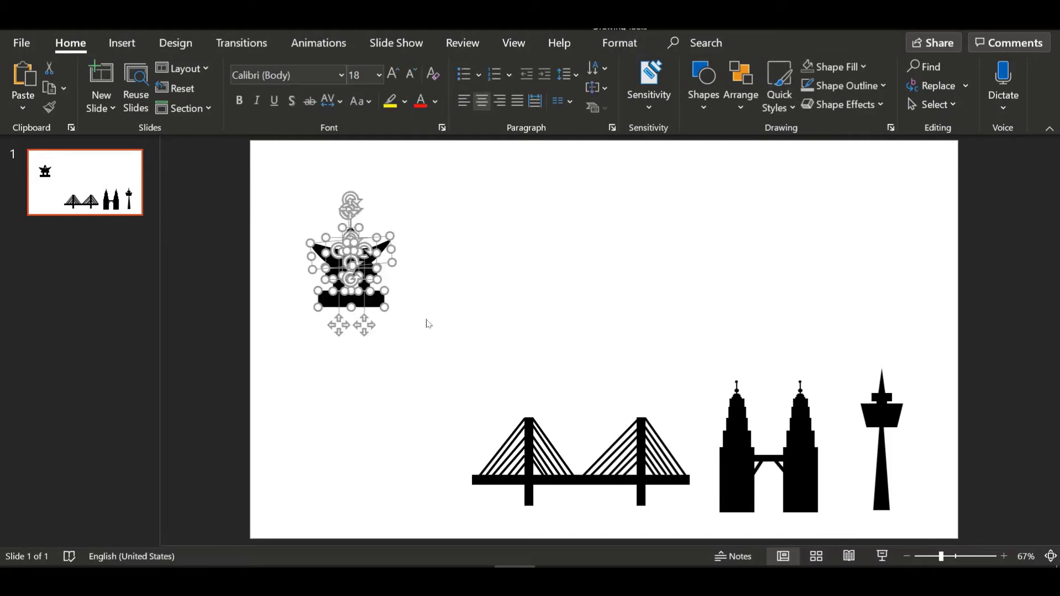
right_click(357, 258)
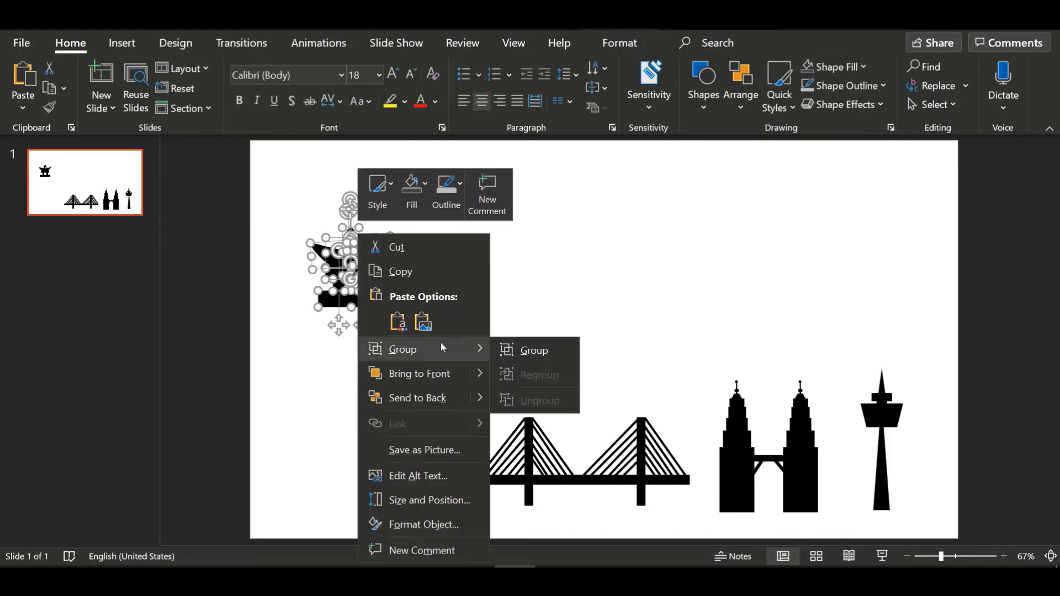
left_click(532, 348)
left_click_drag(307, 223, 432, 452)
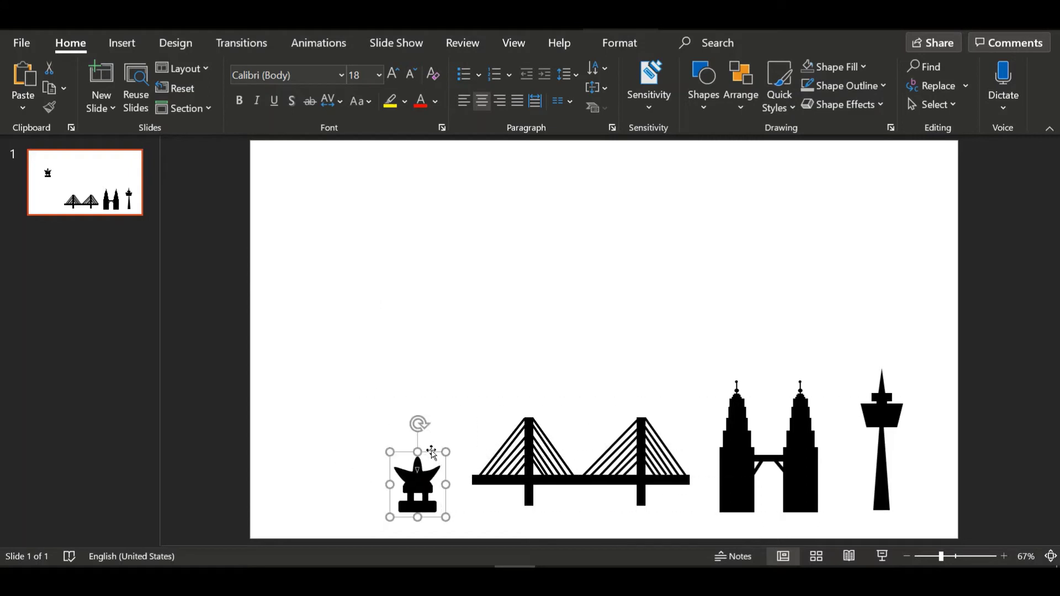
left_click(351, 476)
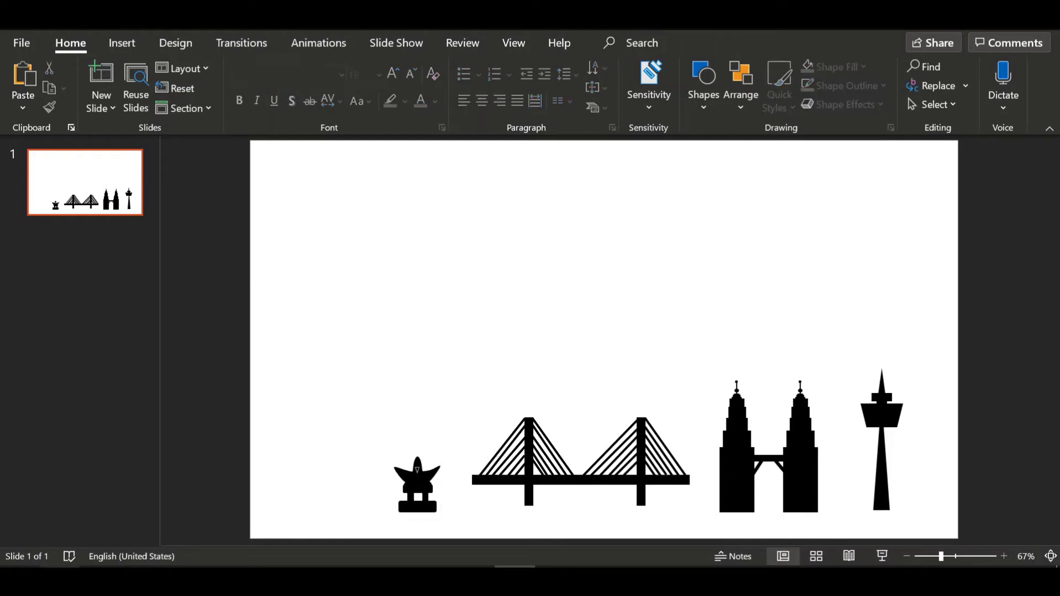
Draw a rectangle about 1.99 inches wide and 1.28 inches tall above the temple-like building, with black fill and no outline.
left_click(707, 109)
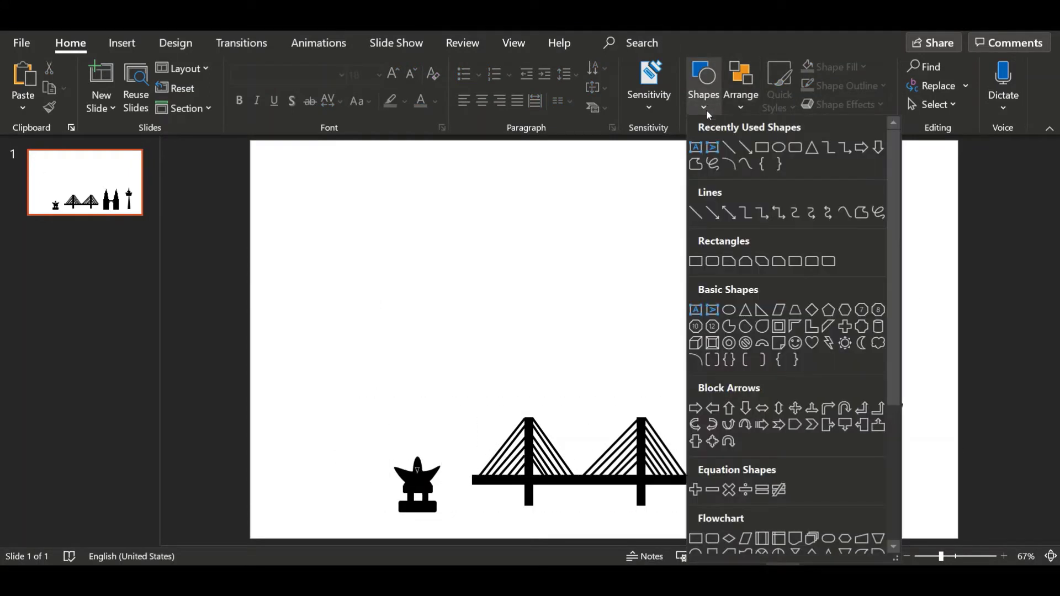
left_click(764, 152)
left_click_drag(335, 282, 441, 351)
left_click(425, 66)
left_click(408, 108)
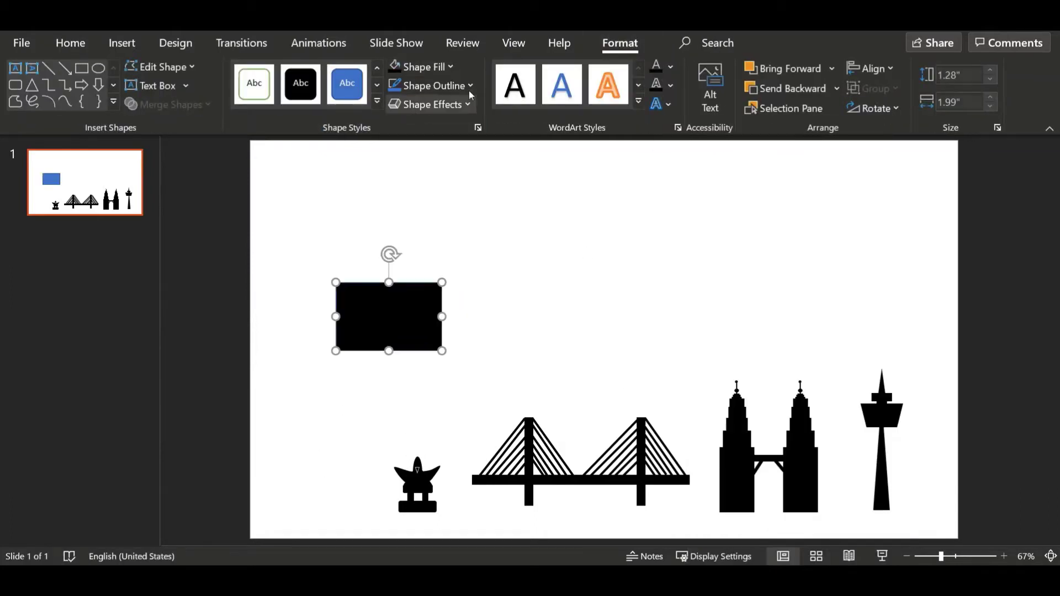
left_click(469, 87)
left_click(442, 268)
left_click(541, 259)
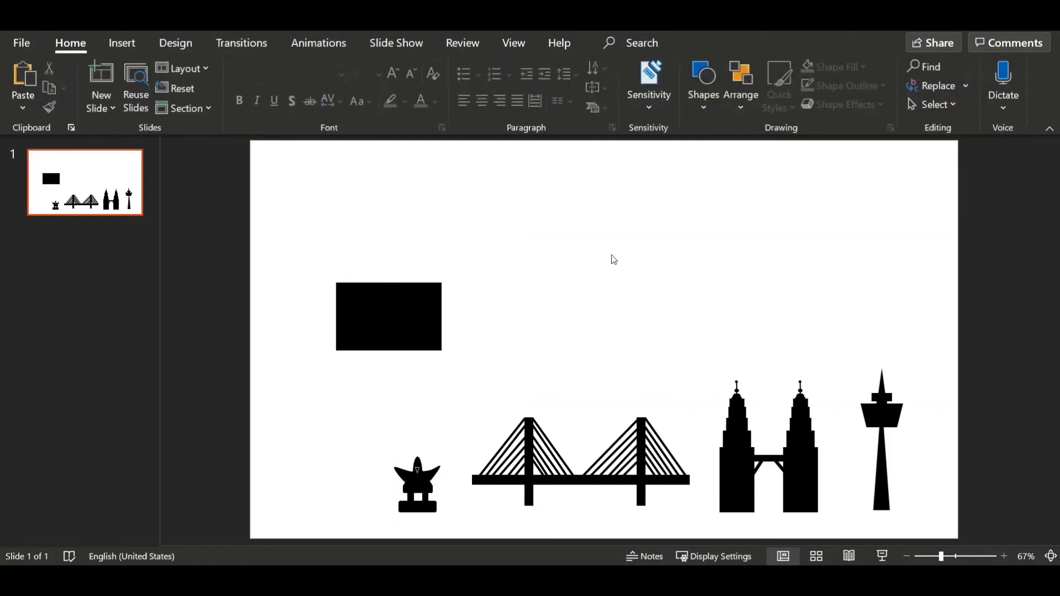
Draw a slightly narrower, shallow rectangle centered on top of the large black rectangle and fill it black.
left_click(704, 104)
left_click(762, 145)
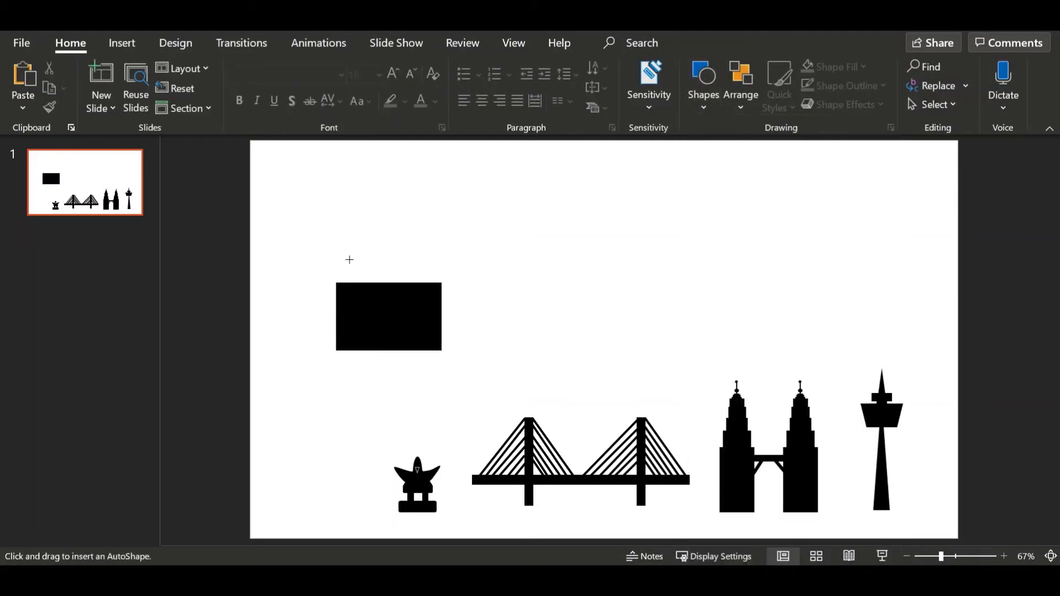
left_click_drag(349, 259, 410, 268)
left_click(394, 67)
left_click(535, 296)
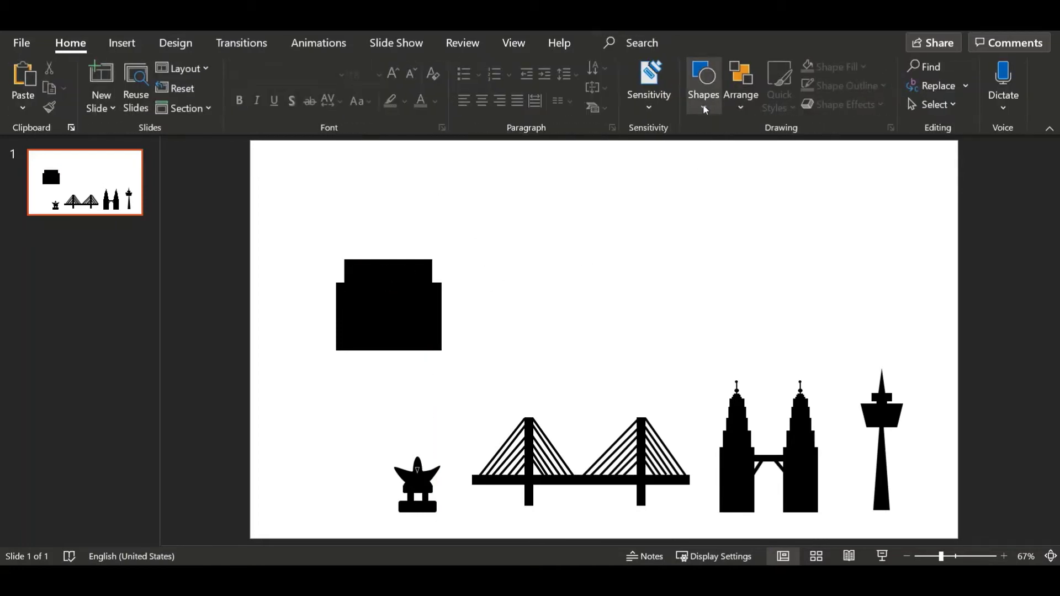
Draw an ellipse about 1.66 inches wide and 1.51 inches tall over the upper block as a dome and fill it black.
left_click(706, 106)
scroll(771, 351, "down", 3)
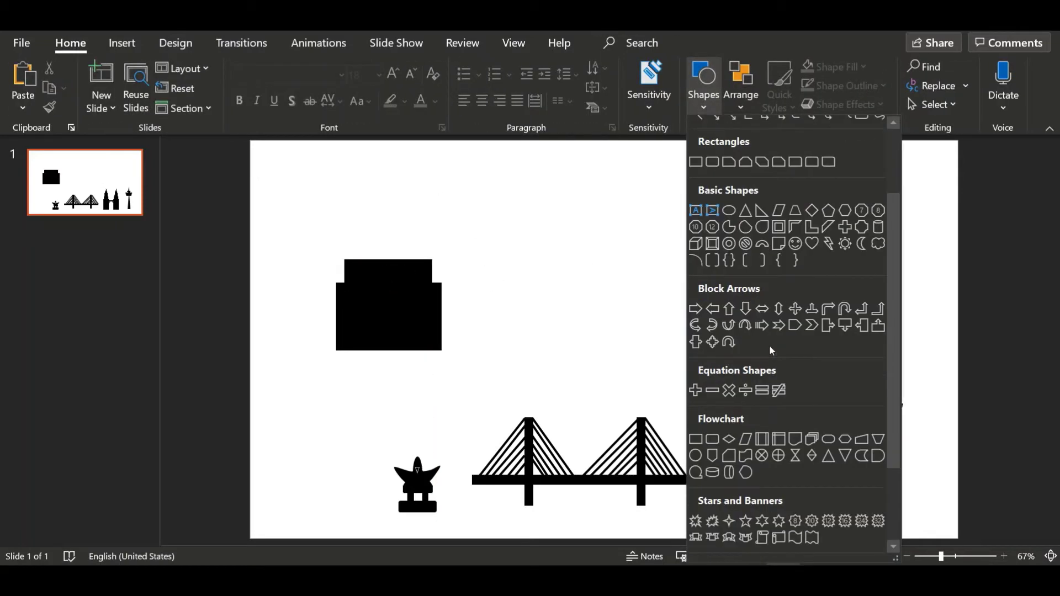
left_click(716, 460)
left_click_drag(344, 222, 433, 303)
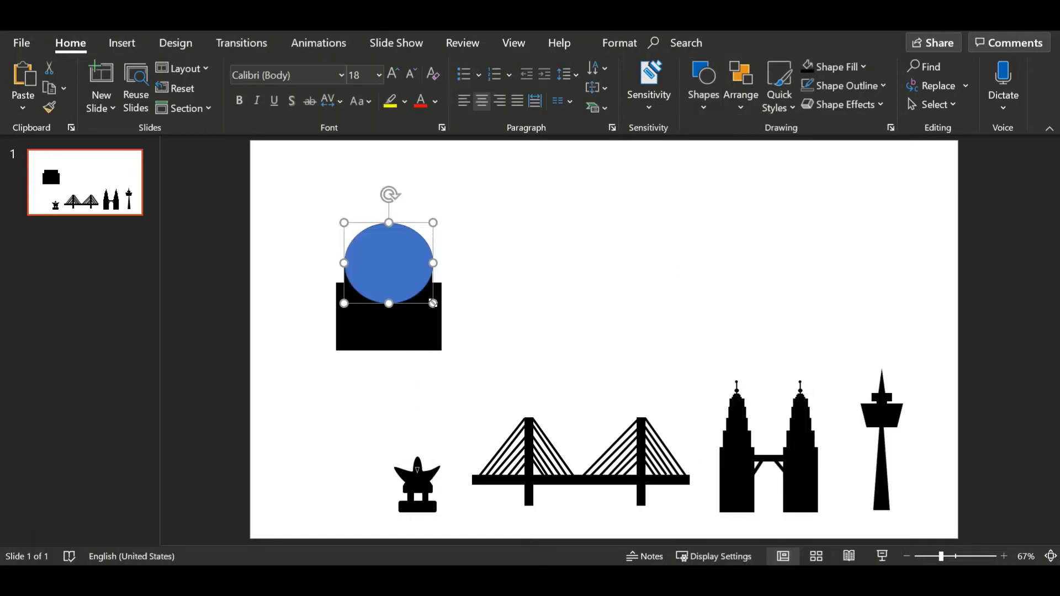
left_click(629, 43)
left_click(401, 69)
left_click(536, 317)
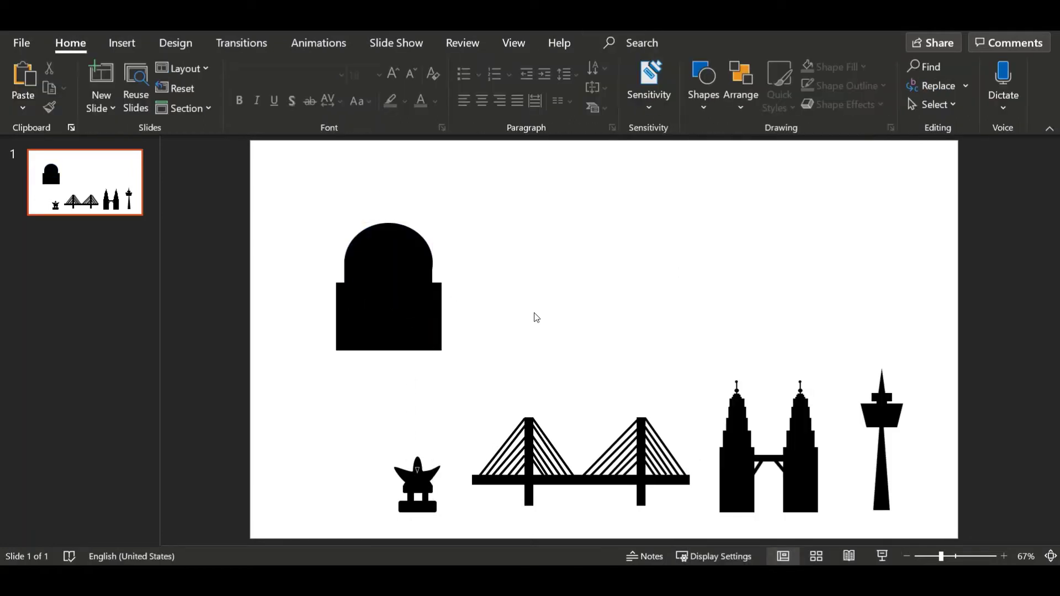
Make the dome ellipse smaller and center it on the upper block so the block's corners stick out.
left_click(396, 245)
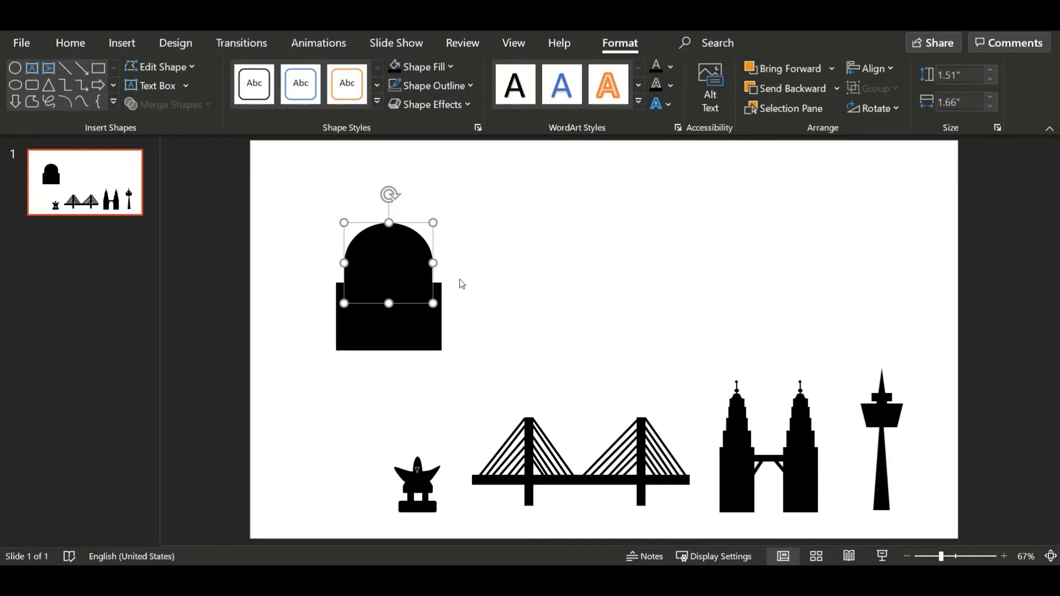
left_click(473, 287)
left_click(415, 276)
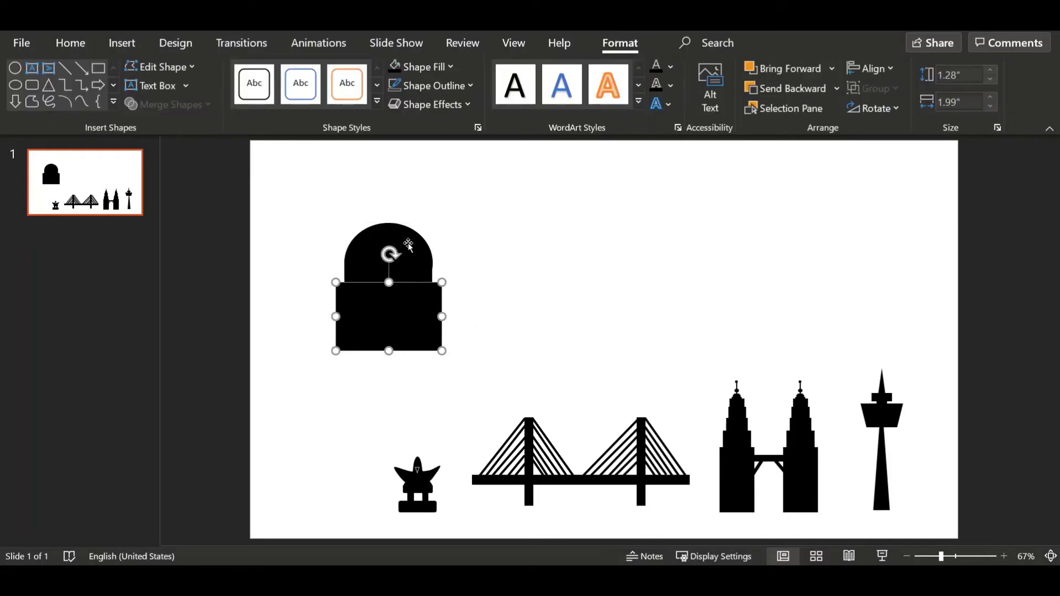
left_click(356, 256)
left_click_drag(346, 303, 395, 213)
Paste a copy of the dome, resize it to about 1.13 by 1.02 inches, and center it over the dome's upper part.
key("ctrl+v")
left_click_drag(352, 259, 367, 238)
left_click_drag(392, 208, 385, 223)
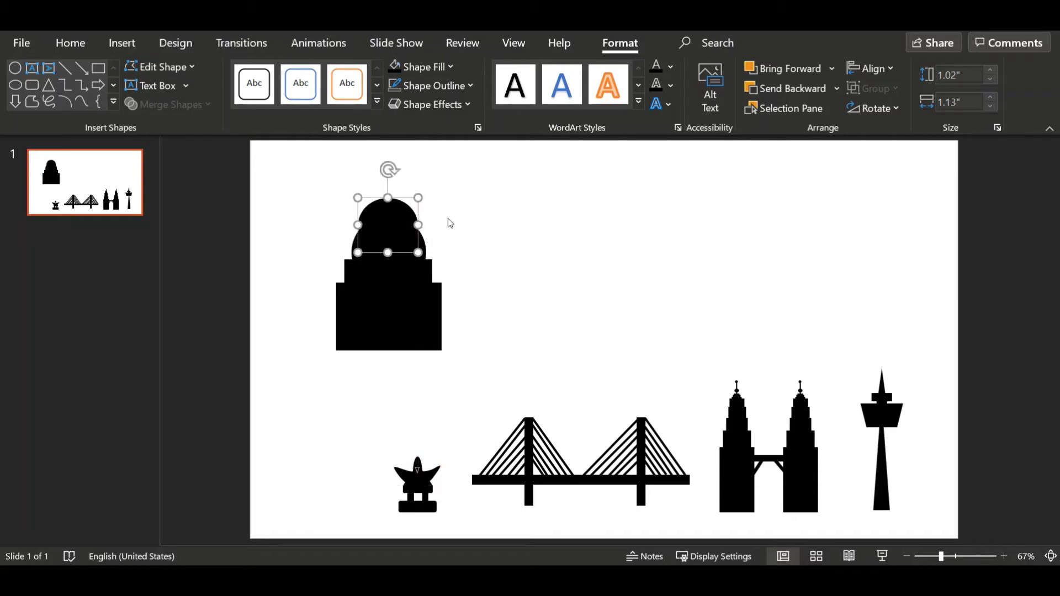
left_click(463, 219)
Draw a small circle centered on the peak of the upper dome.
left_click(704, 96)
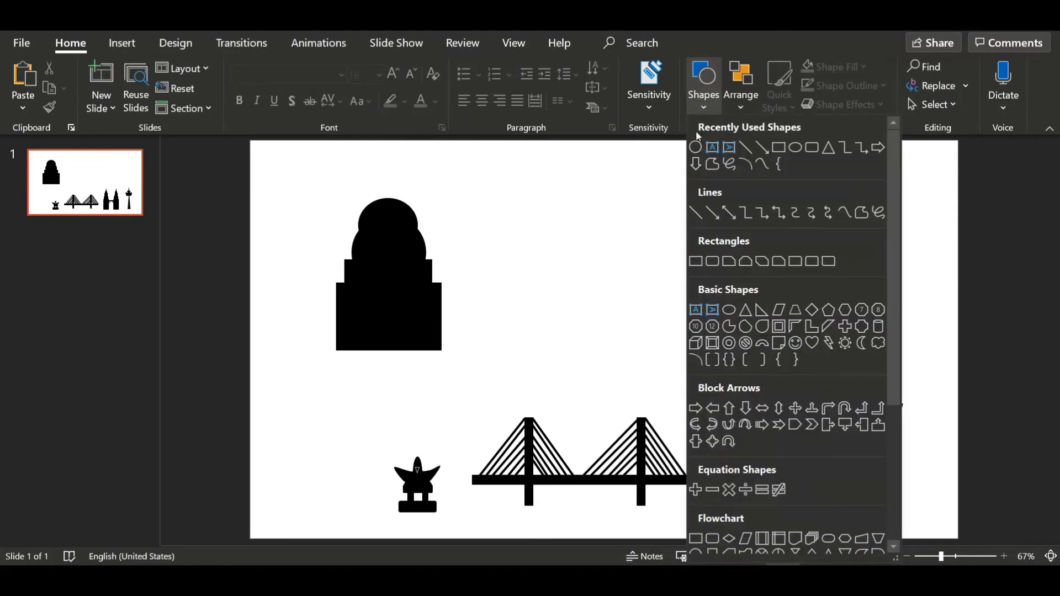
left_click(697, 146)
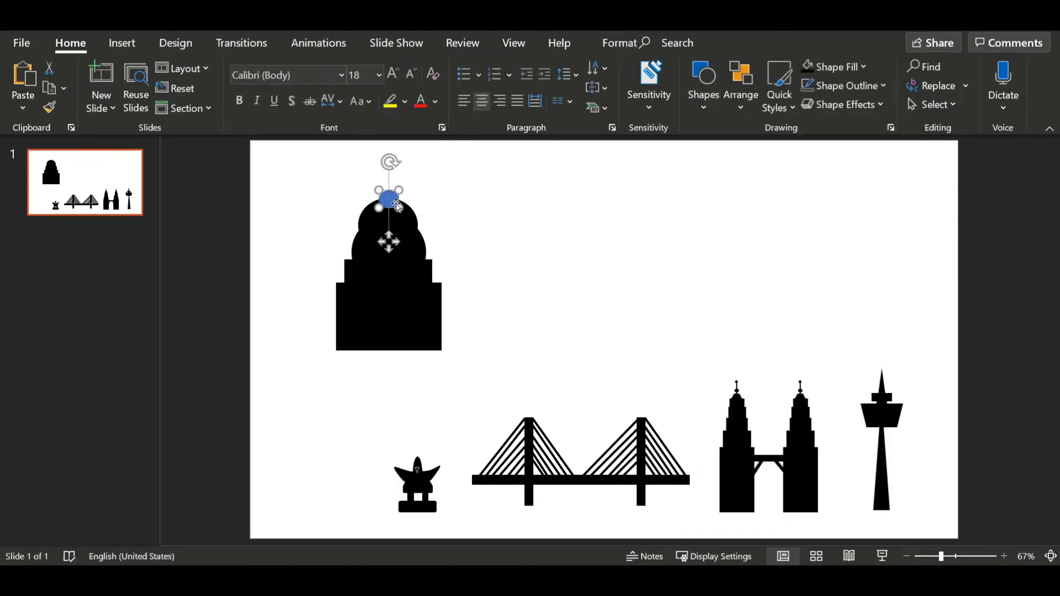